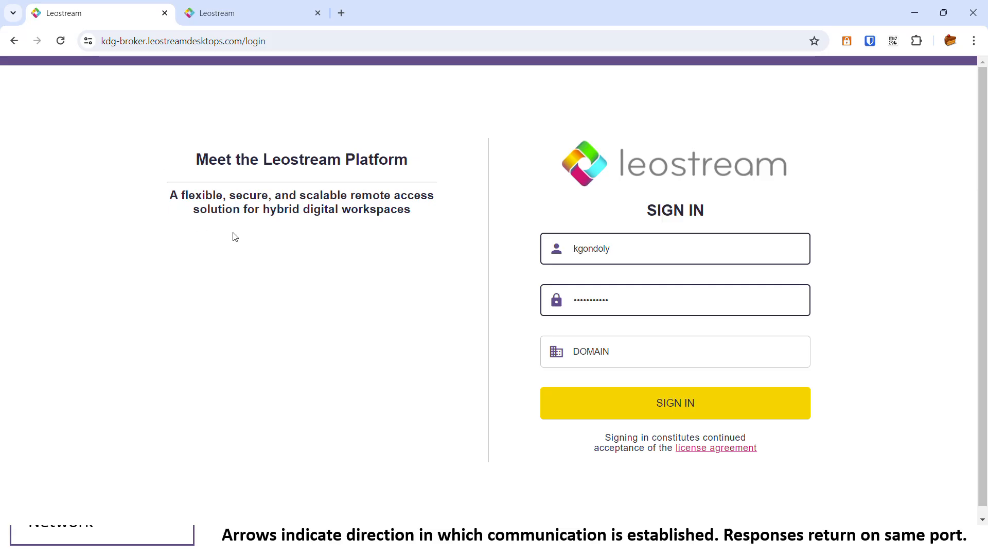
# Sign in to the Leostream user portal to reach the three desktops in All Pools.
pyautogui.click(644, 414)
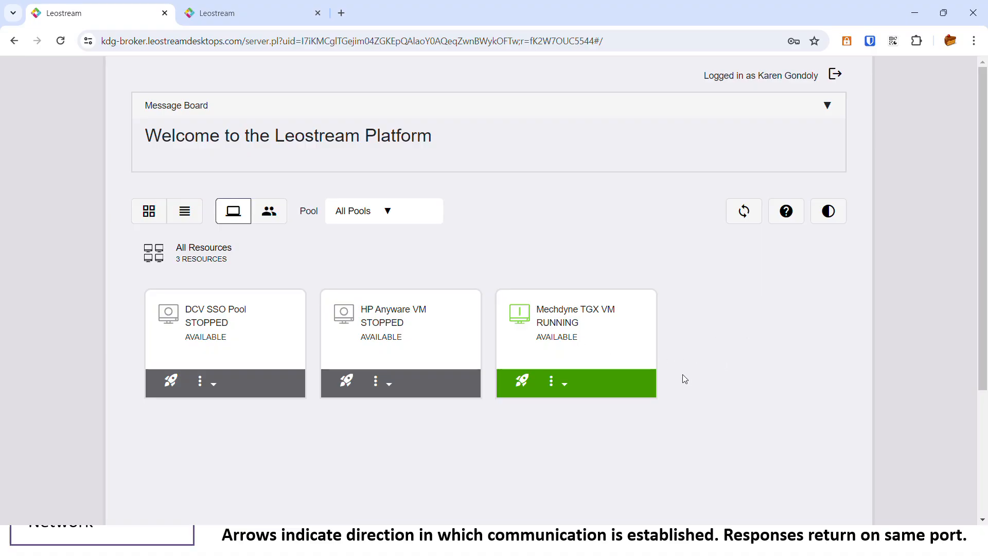
pyautogui.click(389, 389)
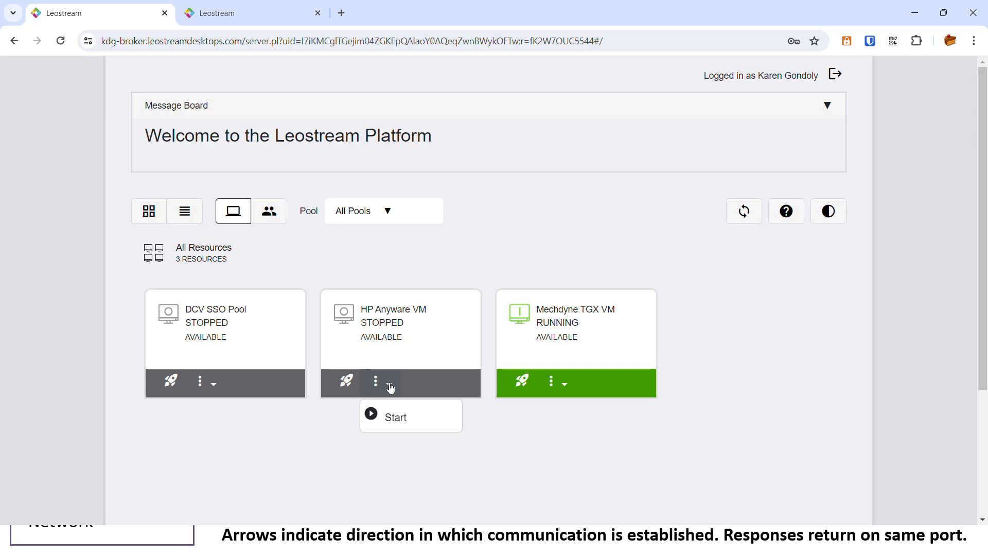
pyautogui.click(565, 385)
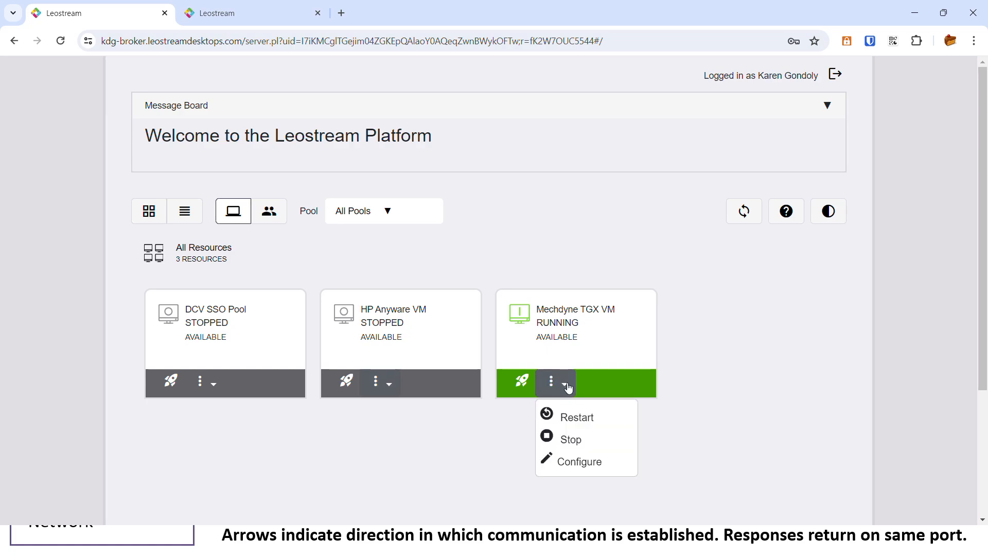
pyautogui.click(568, 463)
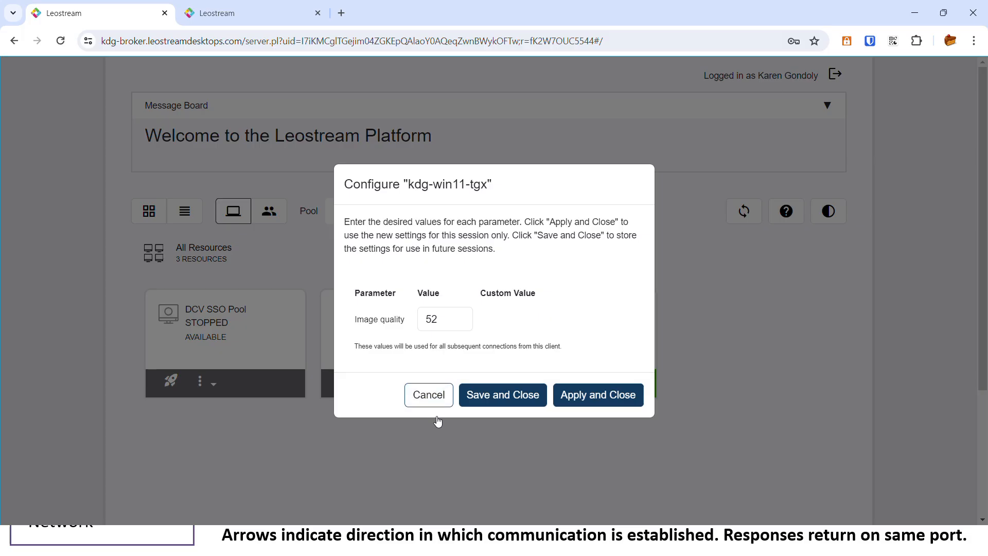
pyautogui.click(430, 395)
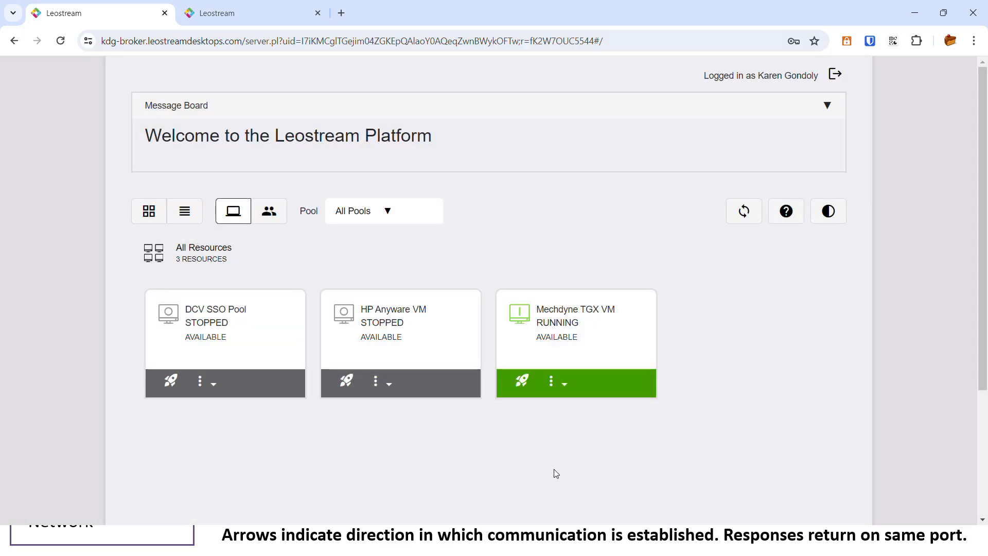
pyautogui.click(834, 221)
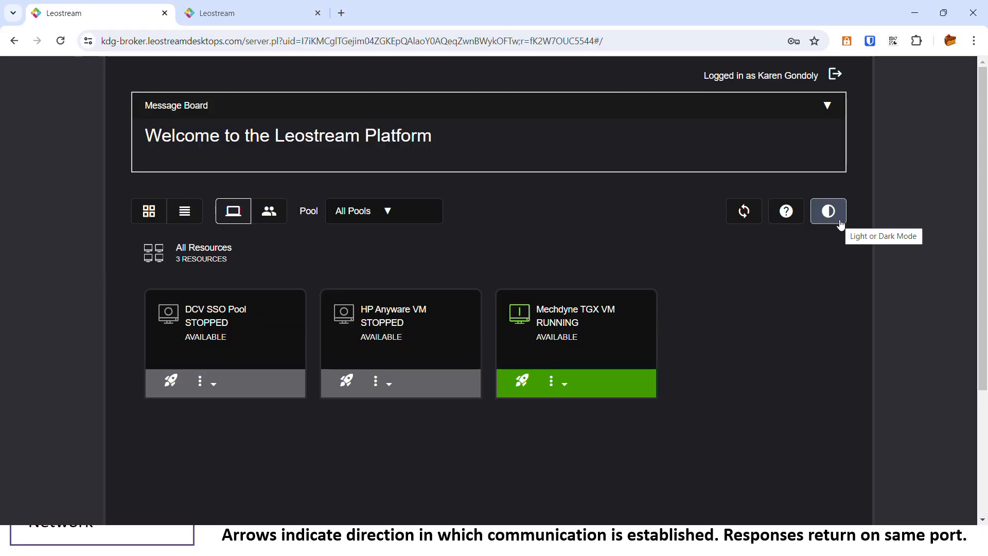
pyautogui.click(840, 222)
pyautogui.click(184, 222)
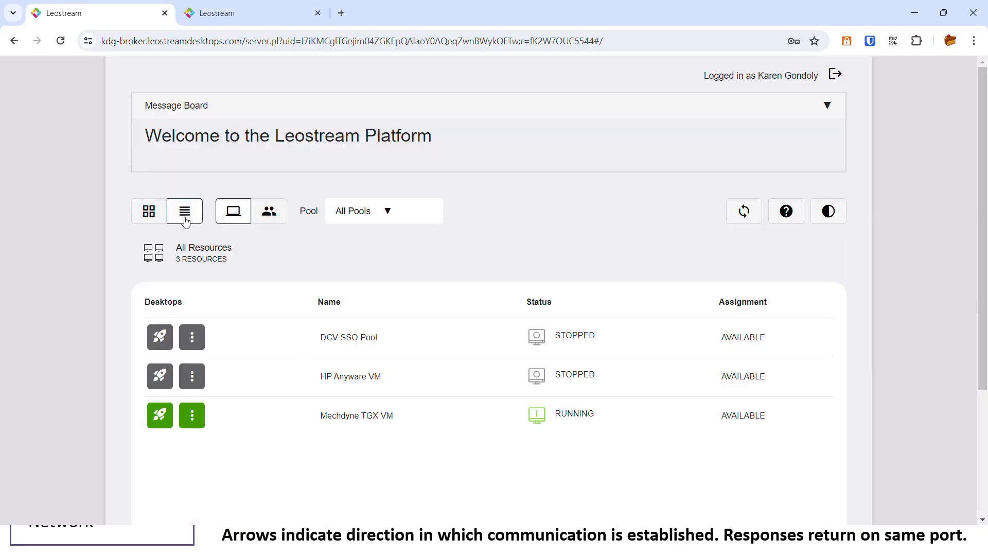
pyautogui.click(148, 216)
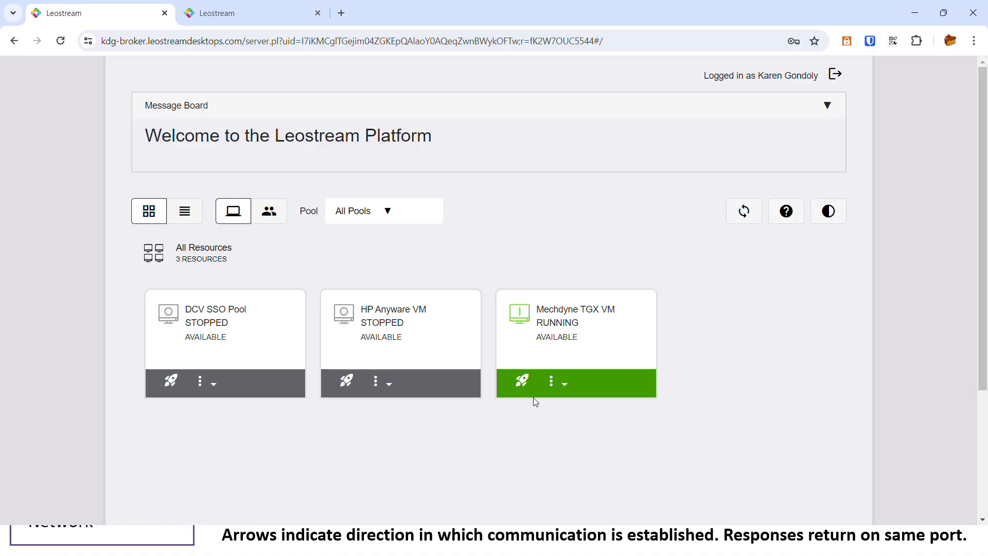
# Launch the Mechdyne TGX VM connection via the leostream.tgx file, then switch to the admin sign-in tab.
pyautogui.click(521, 382)
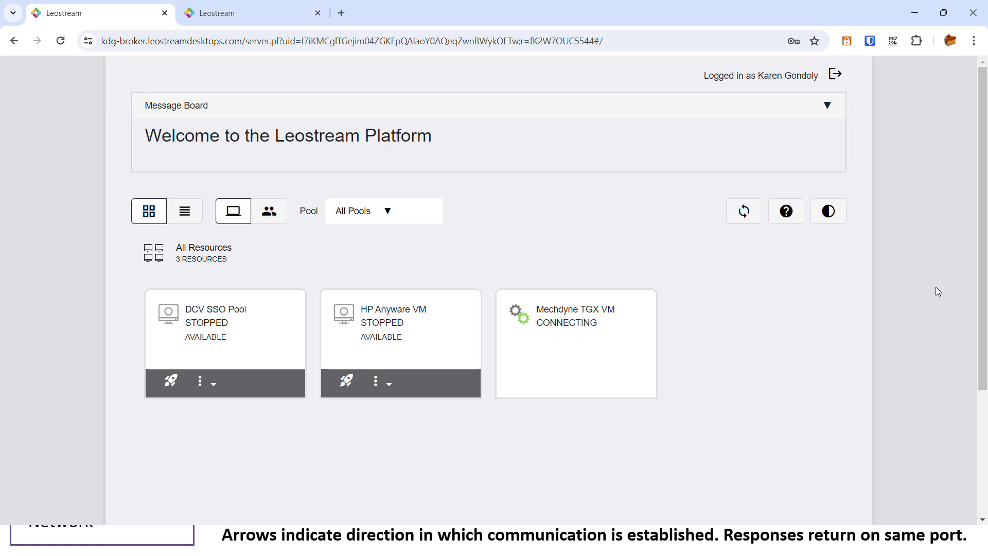
pyautogui.click(926, 41)
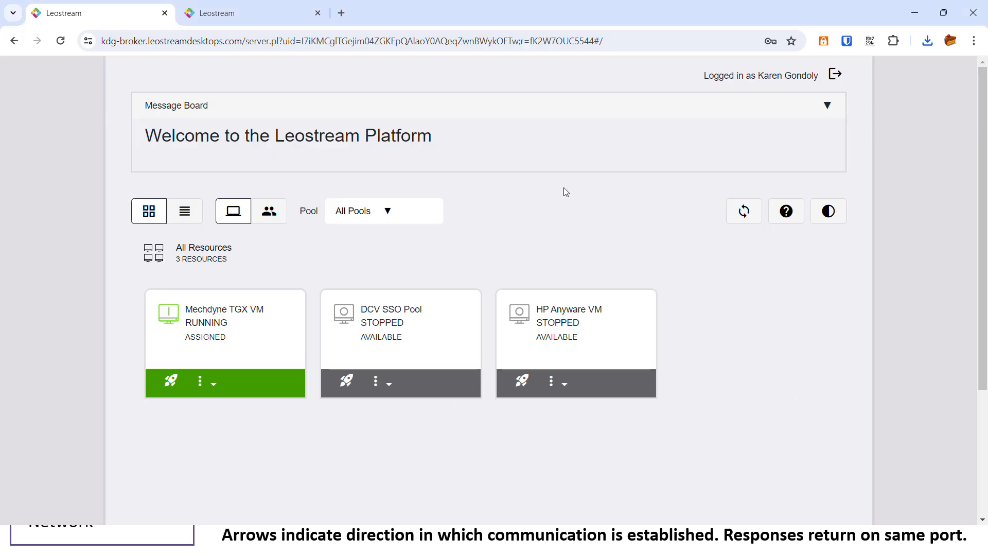
pyautogui.click(235, 16)
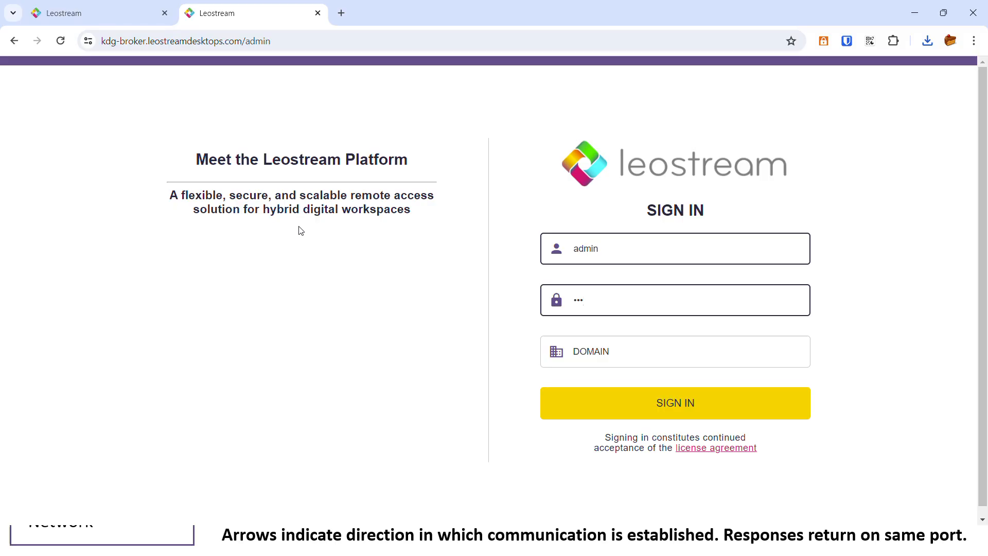
# Sign in to the admin console and scroll the Statistics dashboard showing 1/20 licenses in use.
pyautogui.click(704, 405)
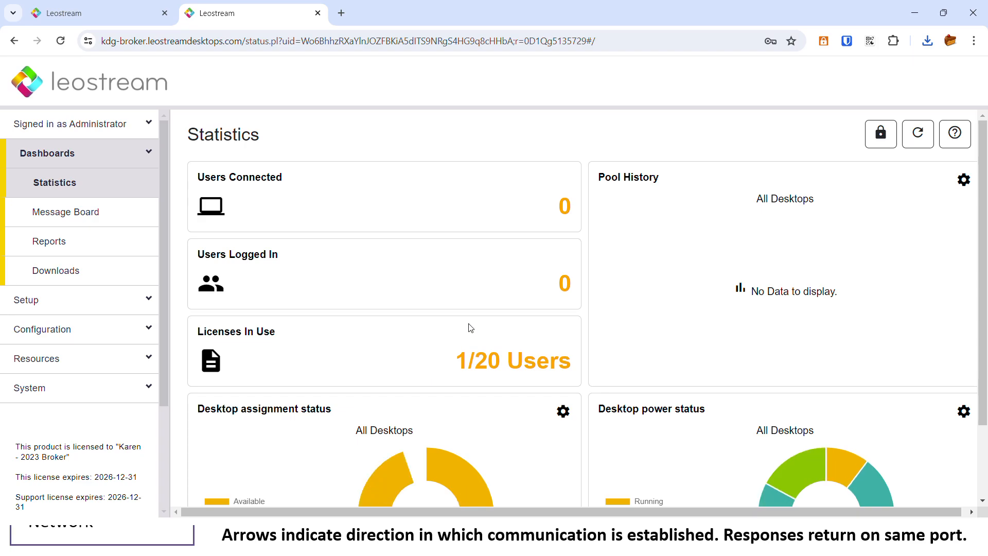
pyautogui.click(943, 13)
pyautogui.click(873, 146)
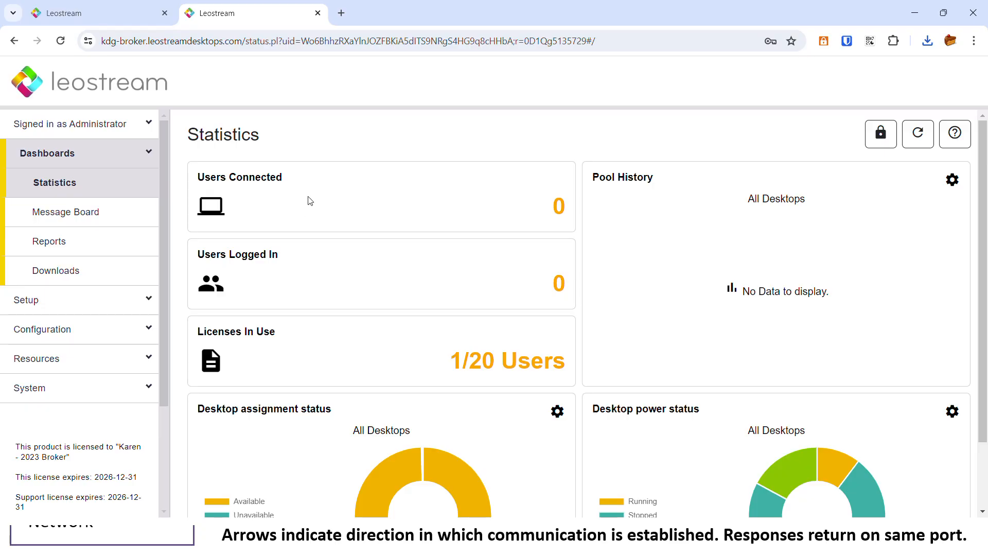
pyautogui.scroll(-1, 561, 335)
pyautogui.scroll(-2, 560, 334)
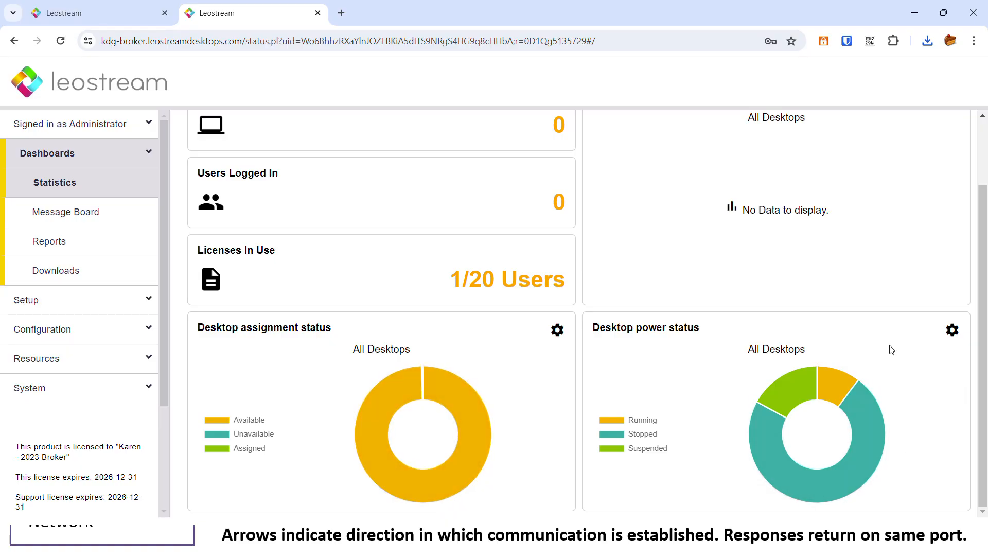
pyautogui.scroll(2, 543, 304)
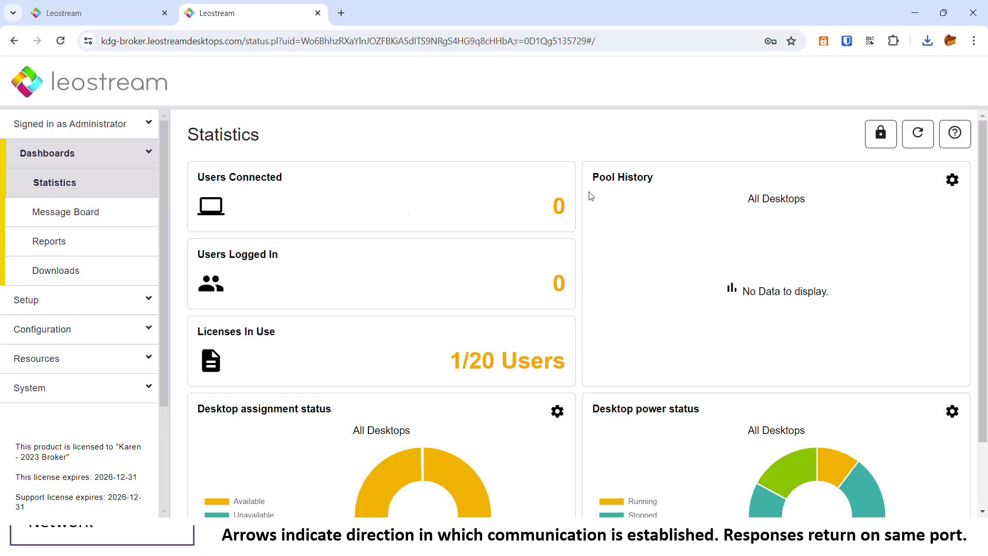
pyautogui.click(59, 156)
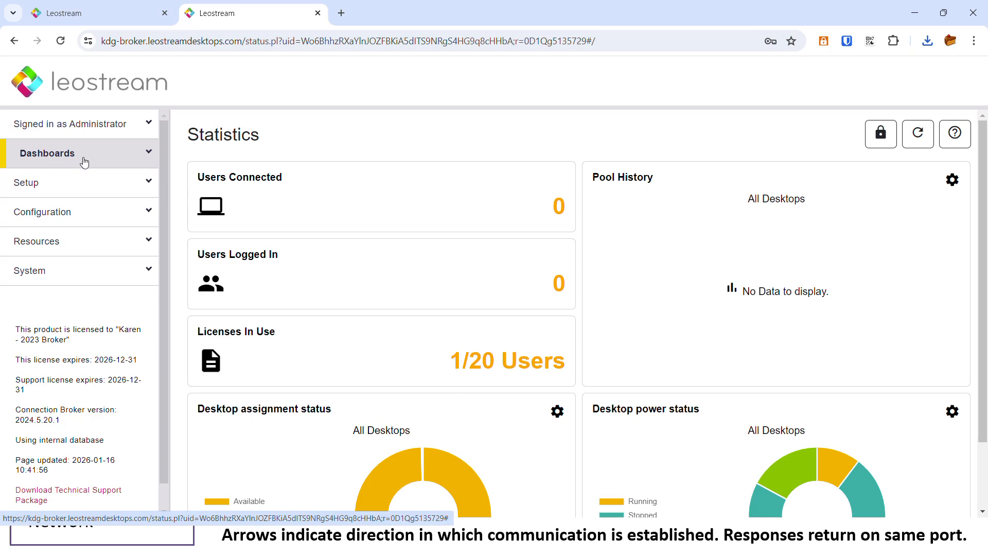
# Open Setup > Authentication Servers and preview the Add Authentication Server form before returning.
pyautogui.click(29, 193)
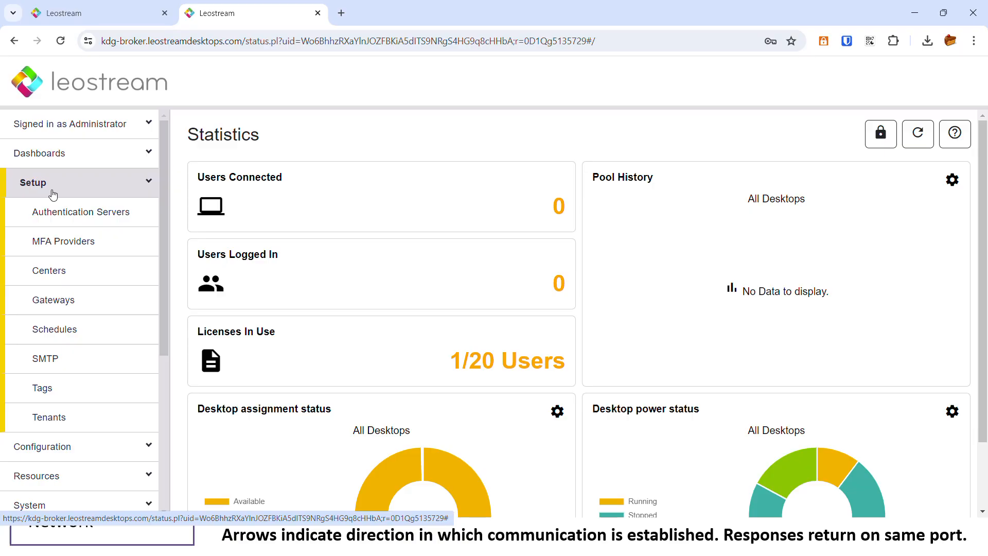
pyautogui.click(65, 219)
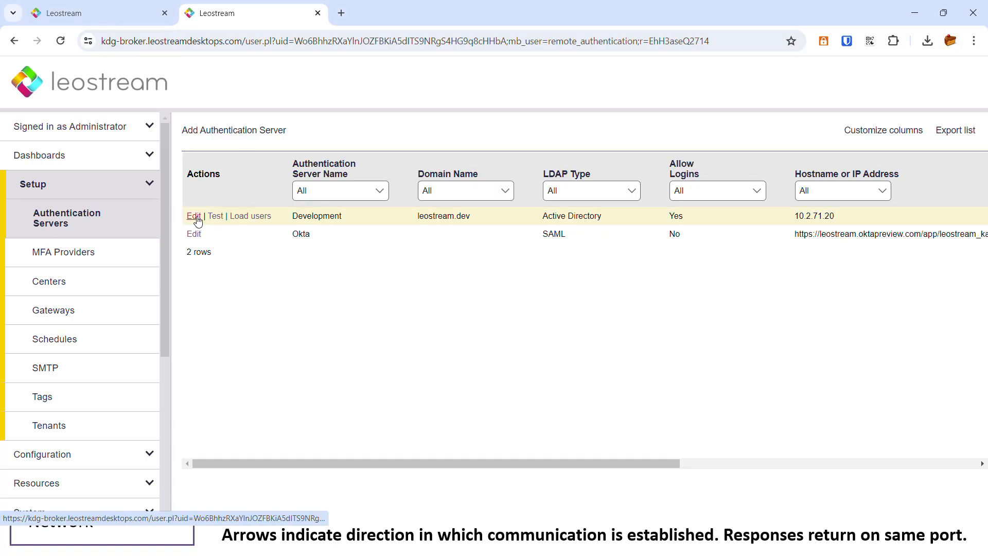
pyautogui.click(238, 130)
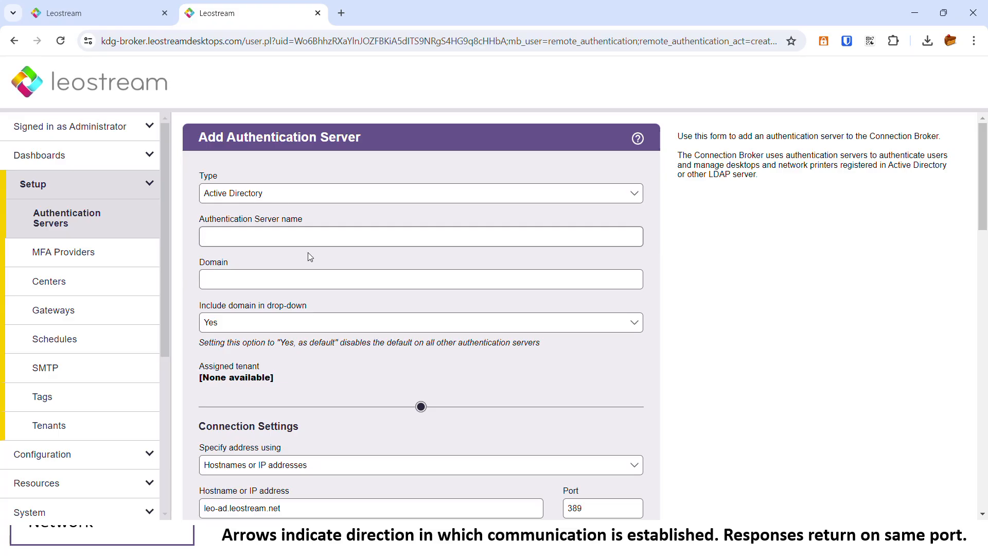
pyautogui.scroll(-6, 266, 276)
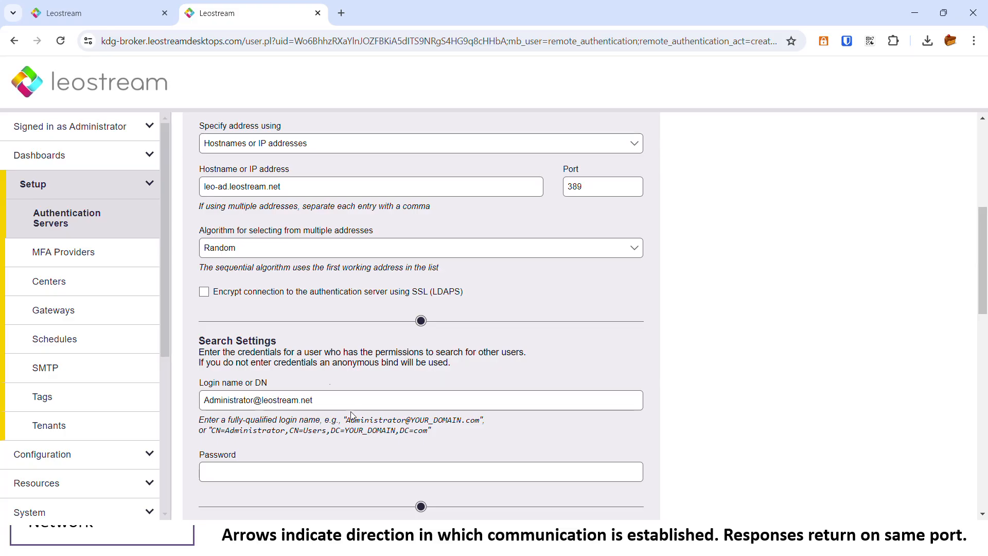
pyautogui.click(66, 221)
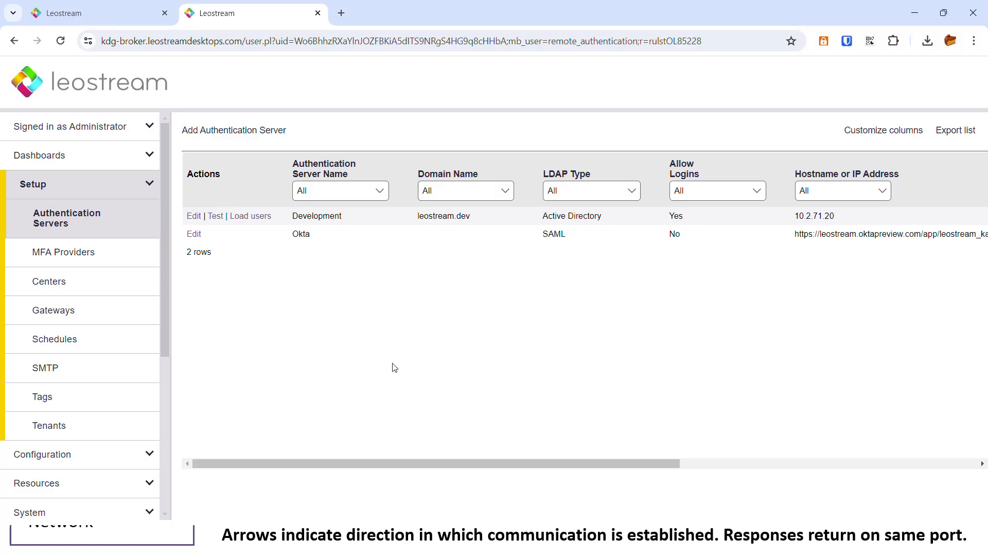
# Highlight the Okta SAML and Development server entries, then open the MFA Providers list.
pyautogui.doubleClick(303, 235)
pyautogui.click(326, 285)
pyautogui.doubleClick(546, 234)
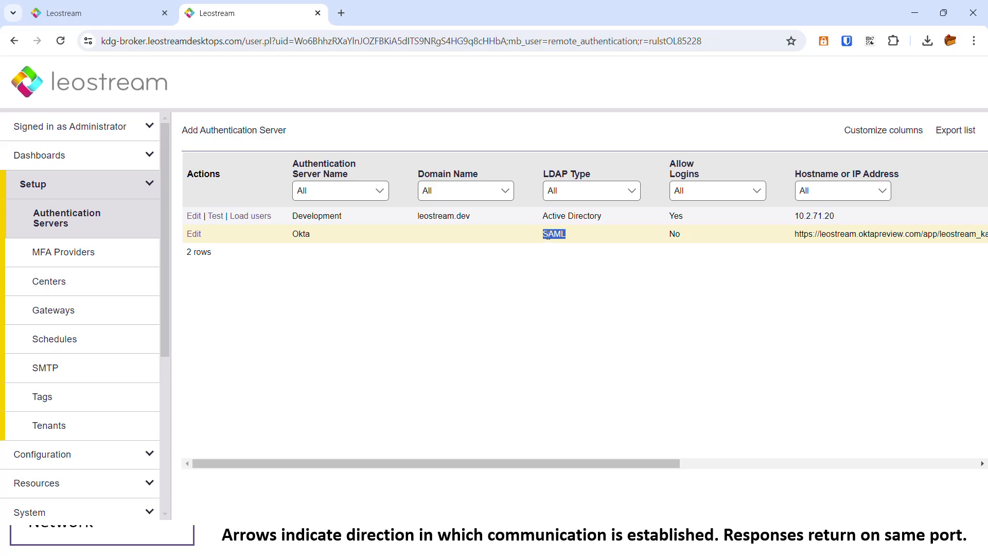
pyautogui.click(572, 251)
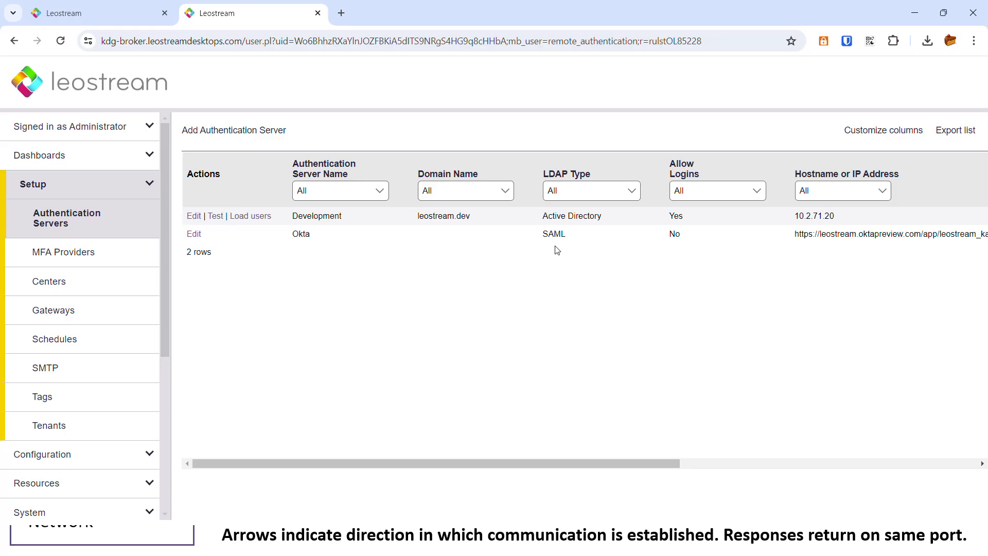
pyautogui.doubleClick(346, 216)
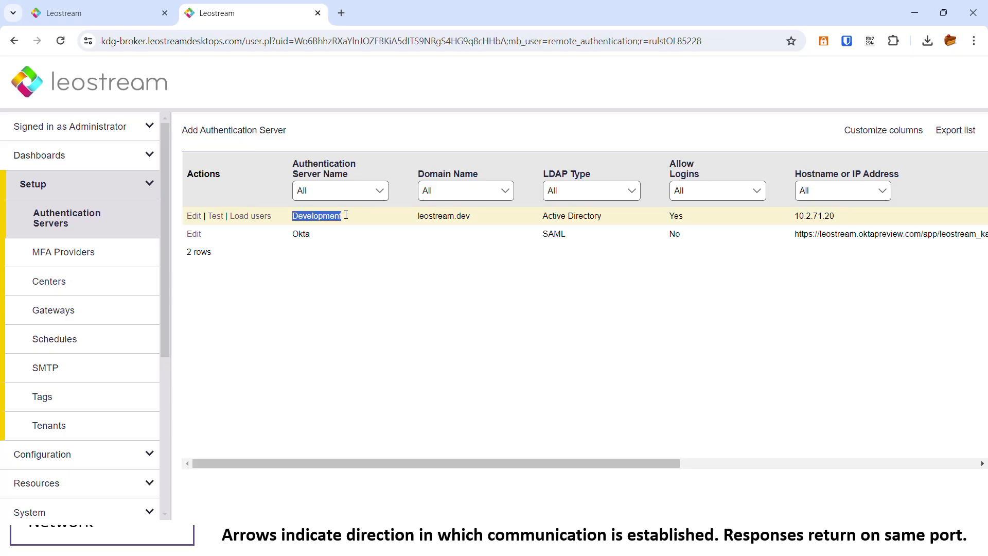
pyautogui.click(29, 257)
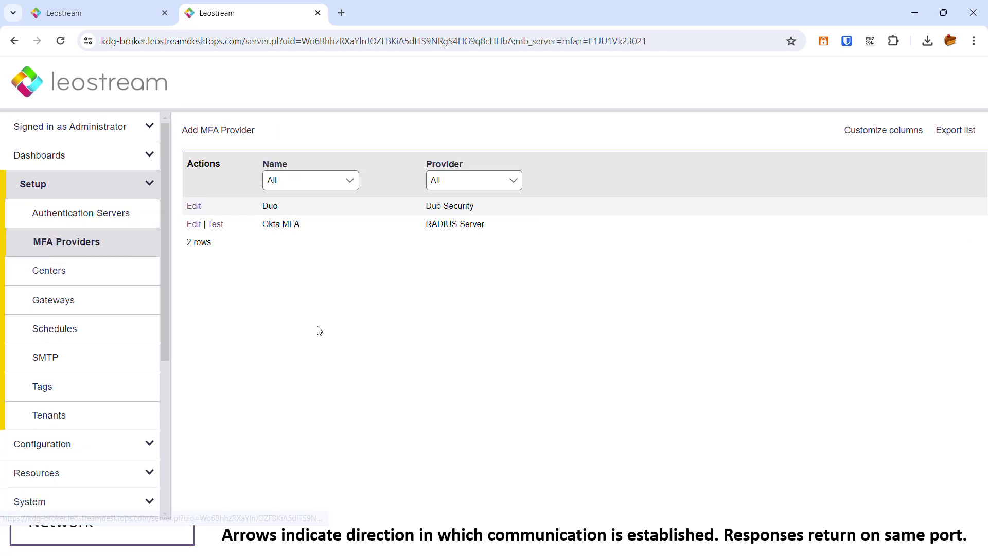
pyautogui.doubleClick(268, 206)
pyautogui.click(327, 288)
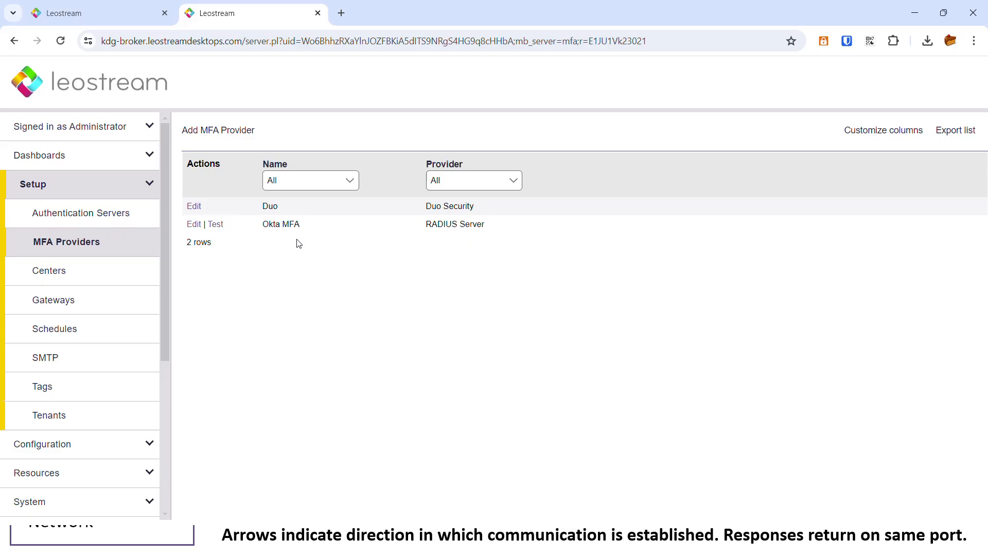
pyautogui.doubleClick(273, 225)
pyautogui.doubleClick(441, 225)
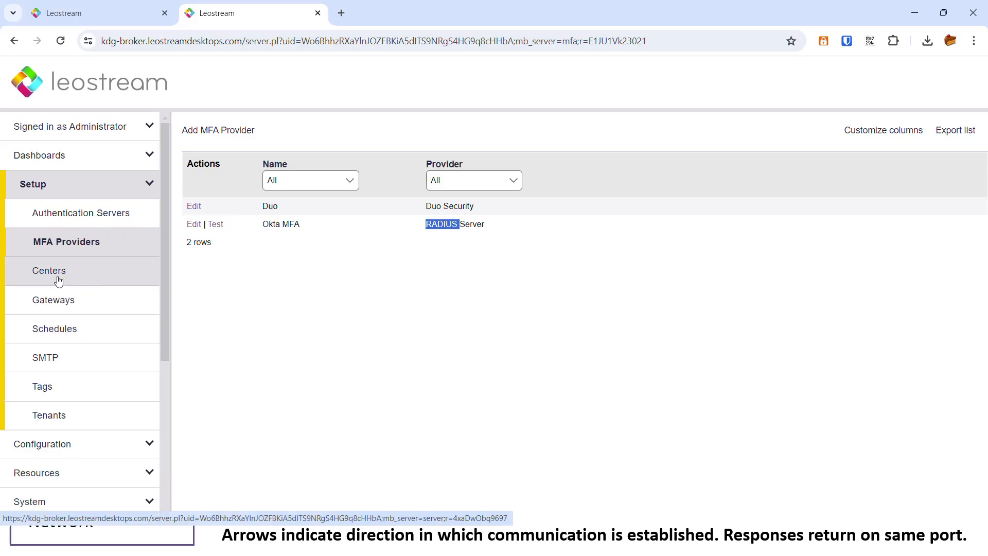
# Open Setup > Centers to list the six centers, including vCenter and US East.
pyautogui.click(41, 278)
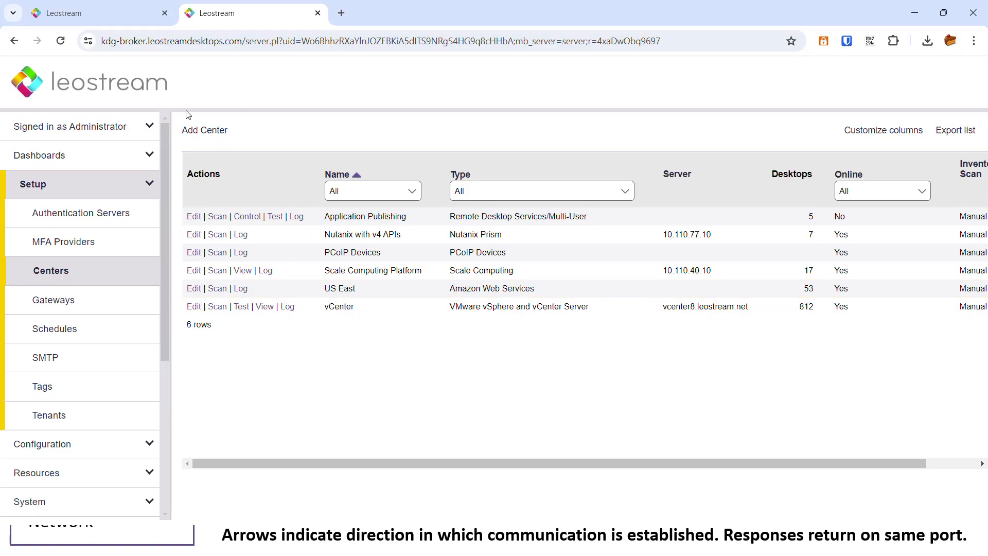
pyautogui.click(198, 132)
pyautogui.click(227, 194)
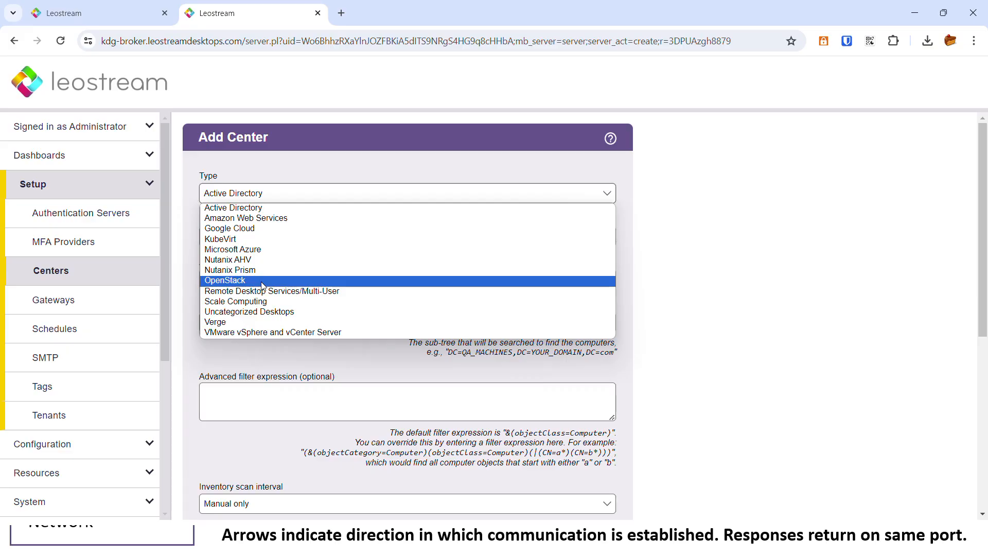
pyautogui.click(57, 271)
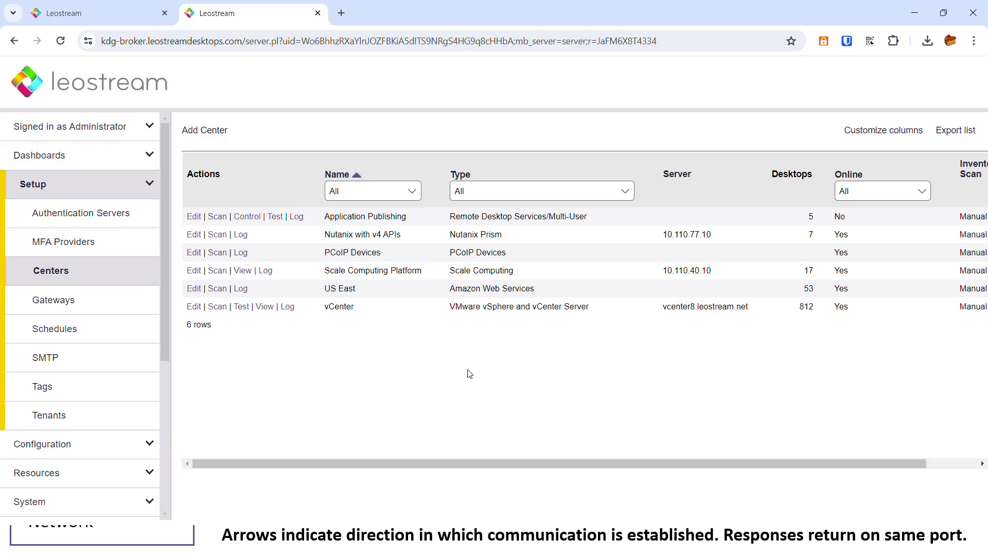
# Open Resources > Desktops and scroll the table sideways to review protocols, agent status and hostnames.
pyautogui.scroll(-2, 128, 427)
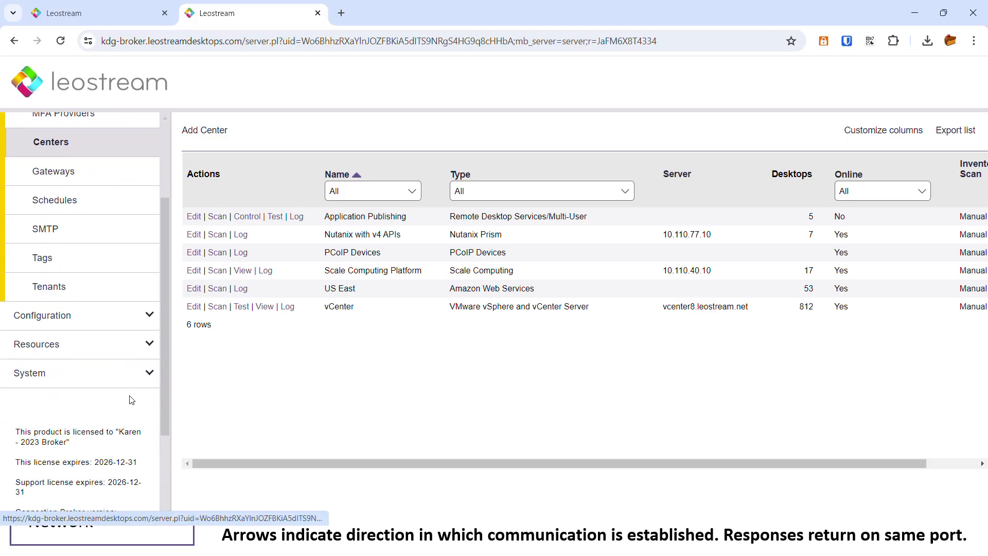
pyautogui.click(32, 345)
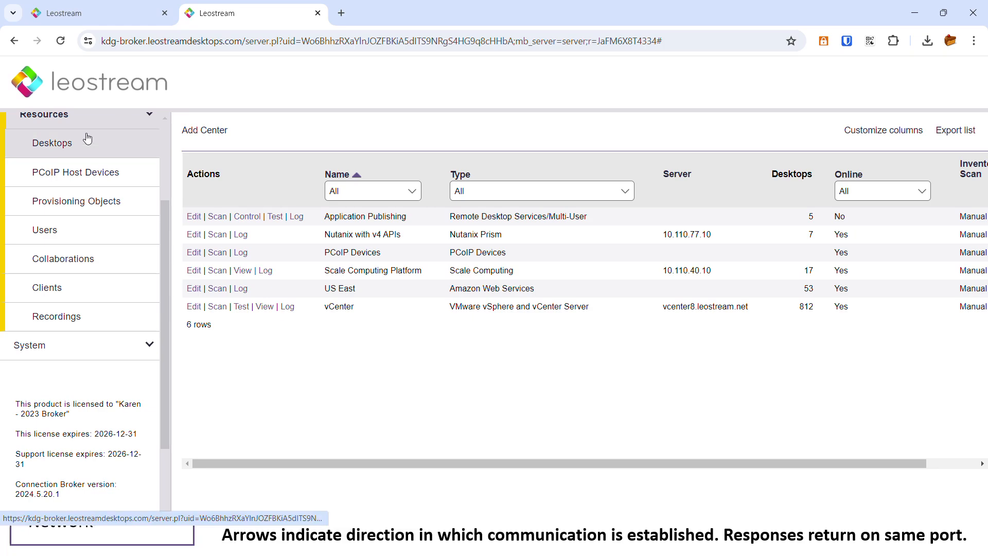
pyautogui.click(62, 144)
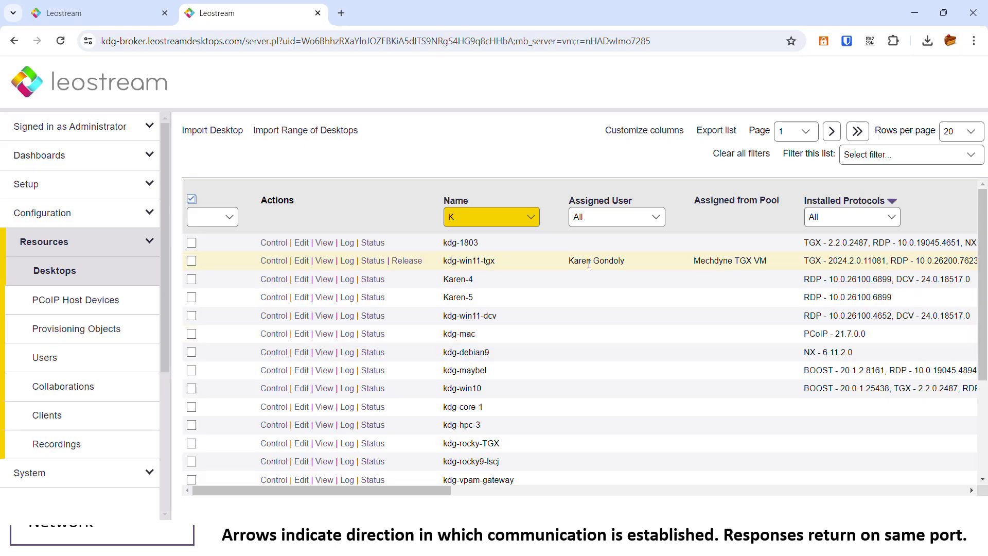
pyautogui.moveTo(405, 495); pyautogui.dragTo(578, 495)
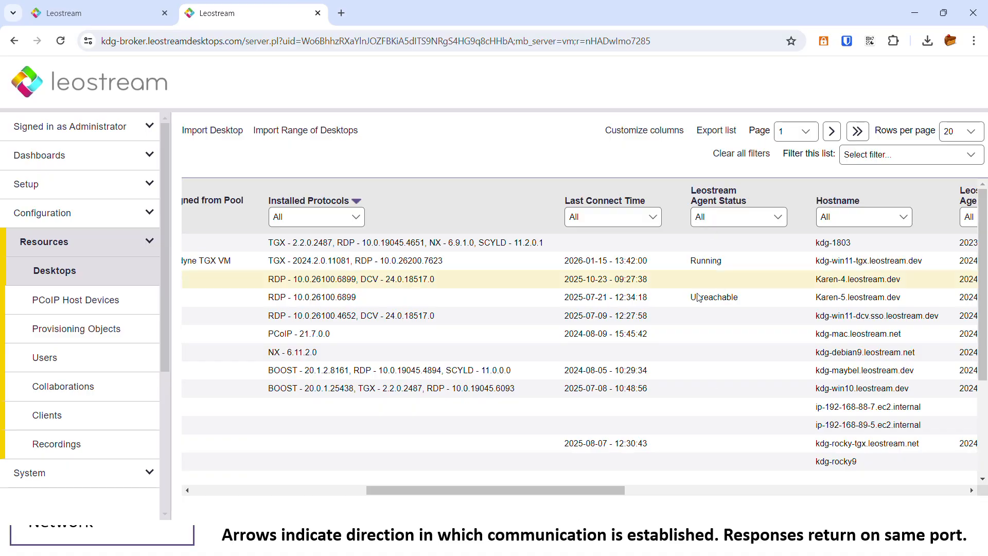
pyautogui.doubleClick(716, 298)
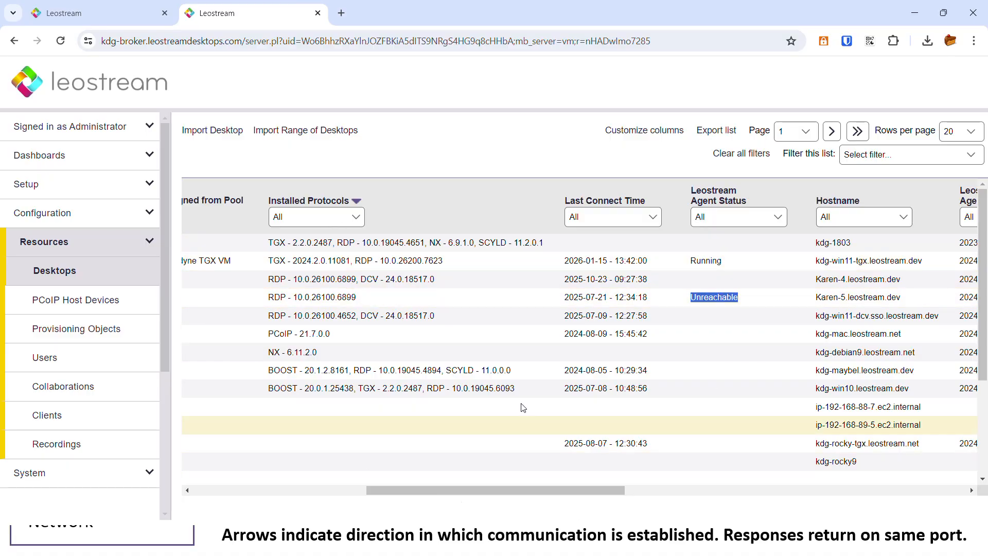
pyautogui.moveTo(477, 488); pyautogui.dragTo(302, 488)
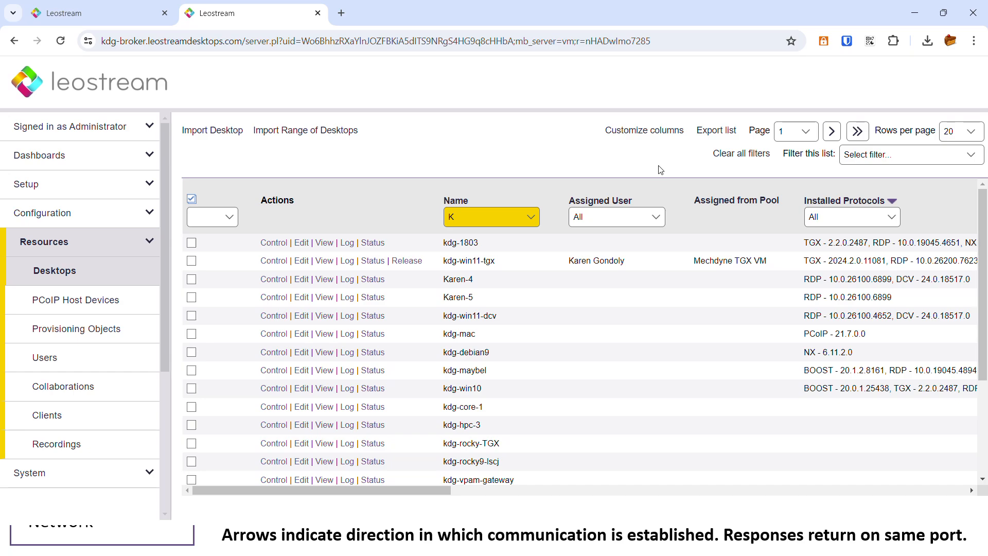
pyautogui.click(658, 132)
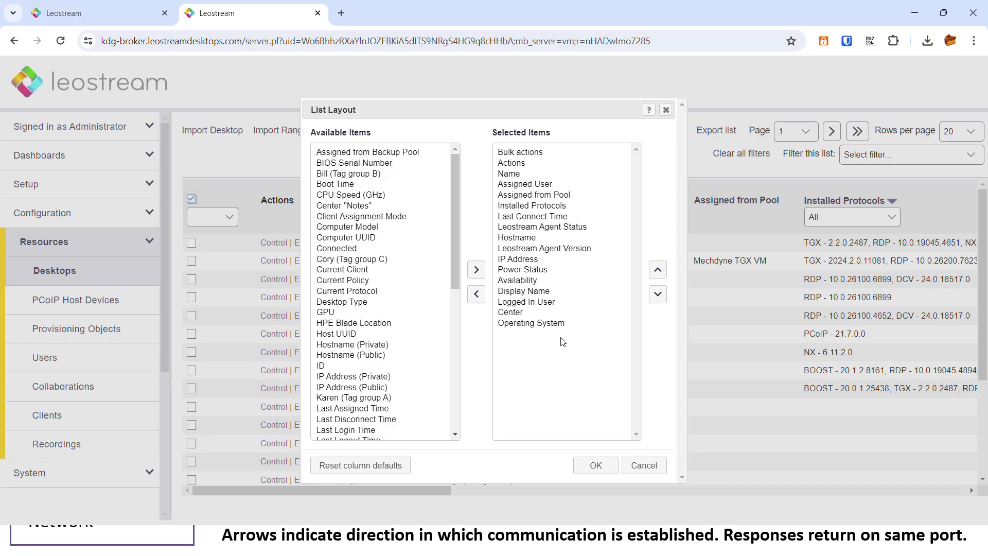
pyautogui.click(644, 466)
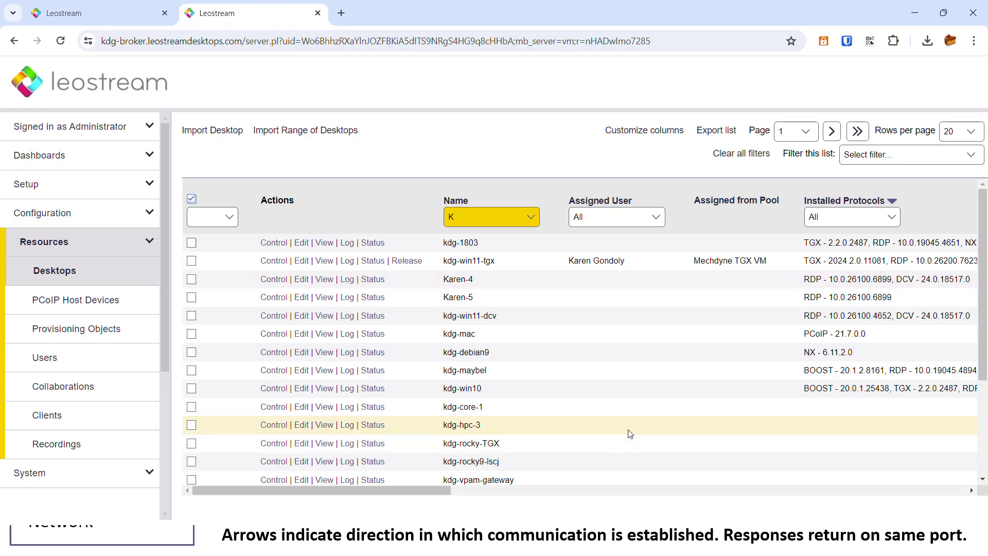
# Open Setup > Gateways, showing the Leostream Gateway at 10.110.3.191.
pyautogui.click(54, 188)
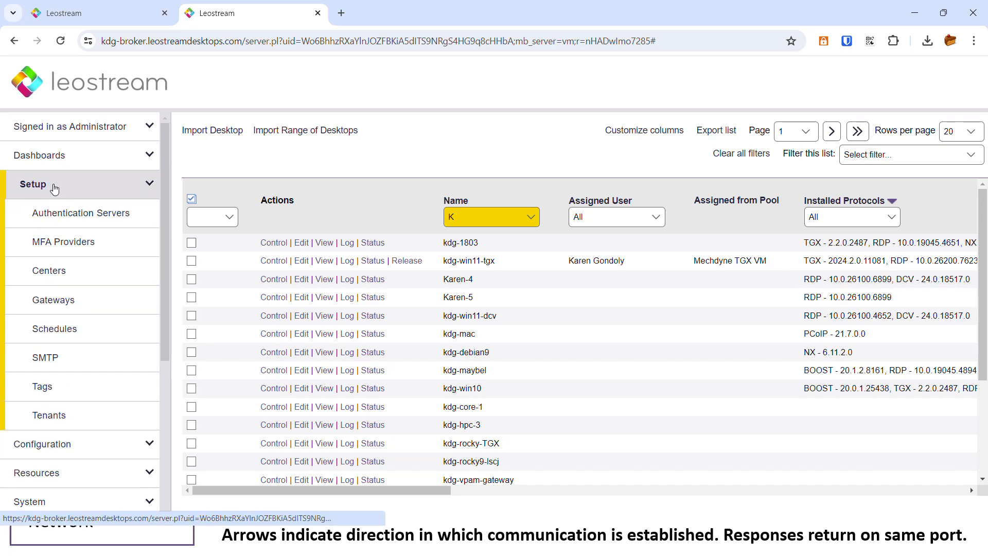
pyautogui.click(56, 303)
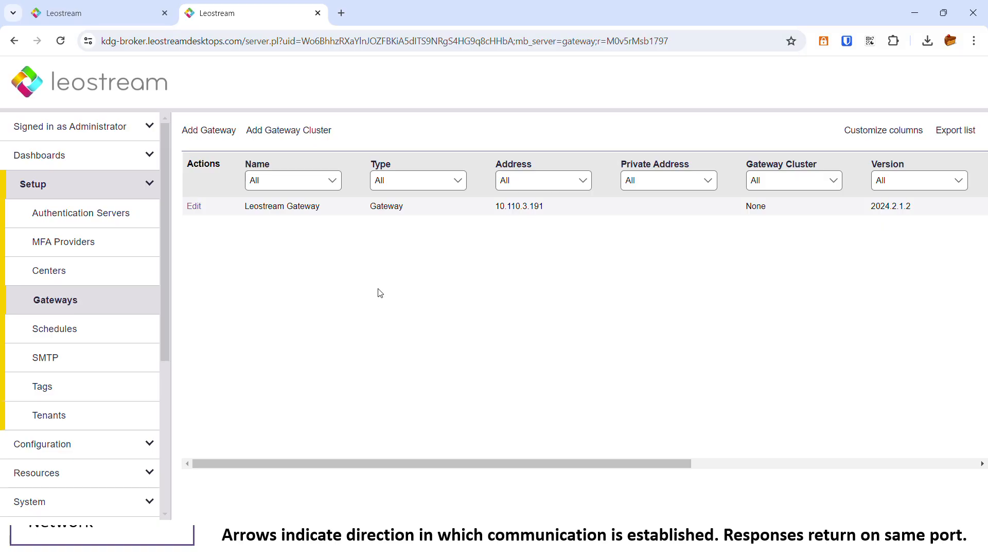
# Open a blank Add Gateway form and review its address fields and routing method choices.
pyautogui.click(223, 131)
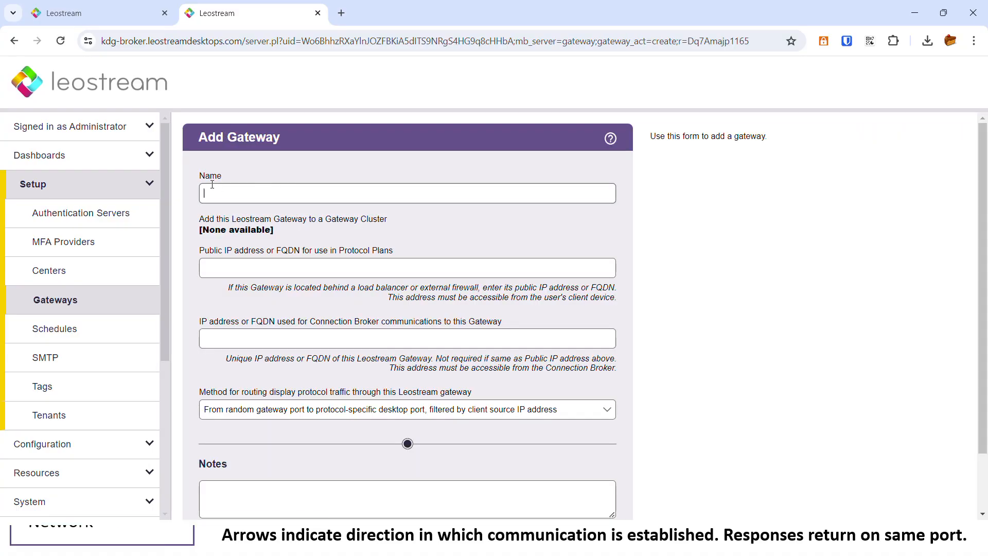
pyautogui.click(236, 264)
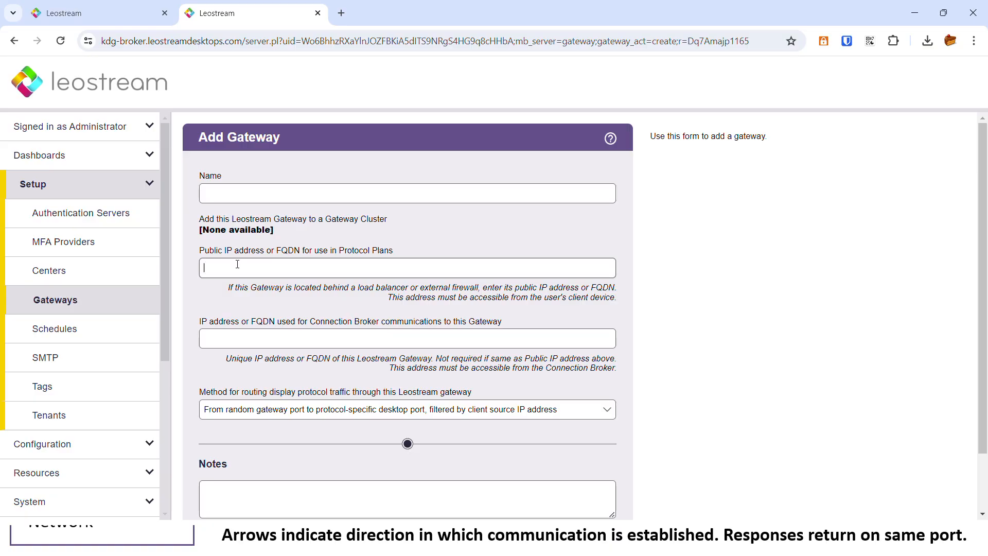
pyautogui.click(229, 336)
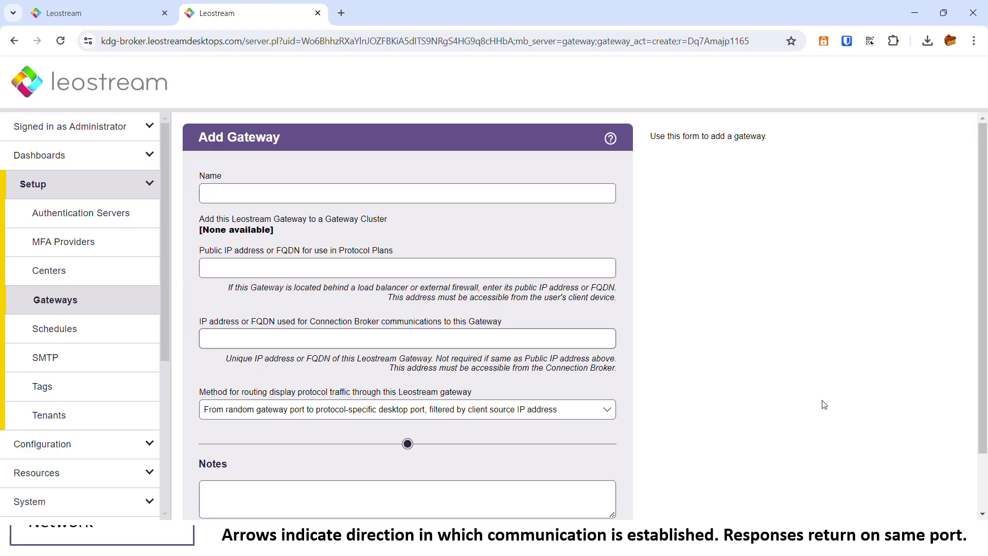
pyautogui.click(606, 410)
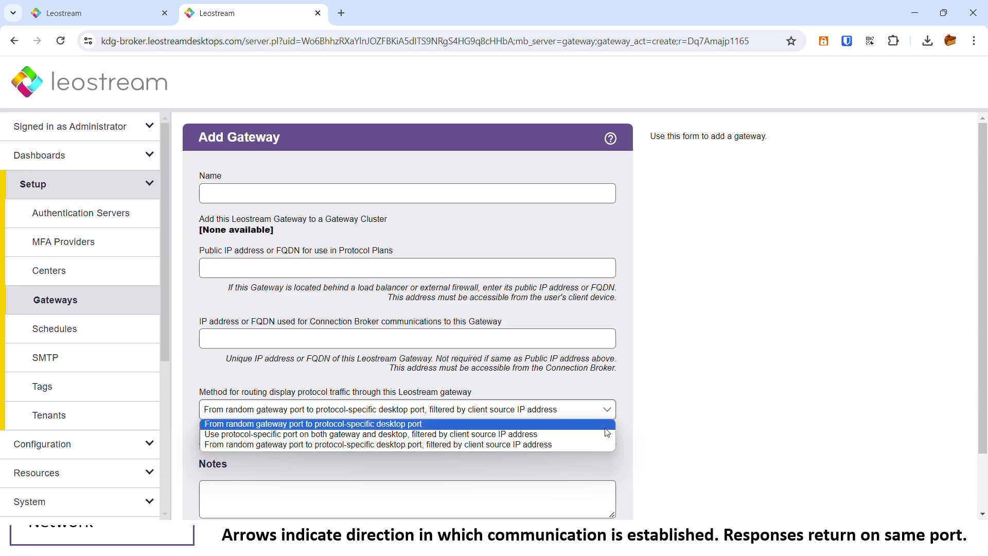
pyautogui.click(616, 411)
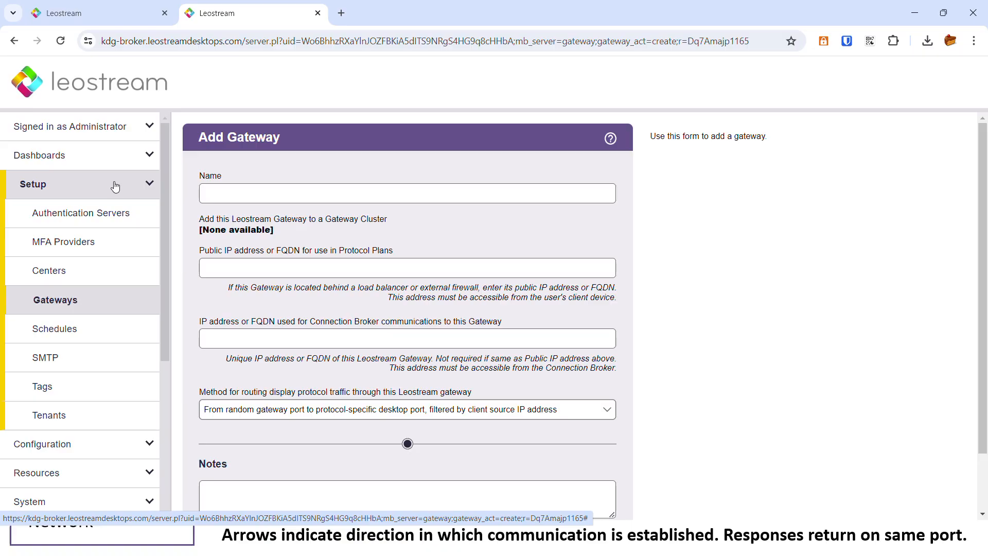
pyautogui.click(46, 187)
pyautogui.click(49, 214)
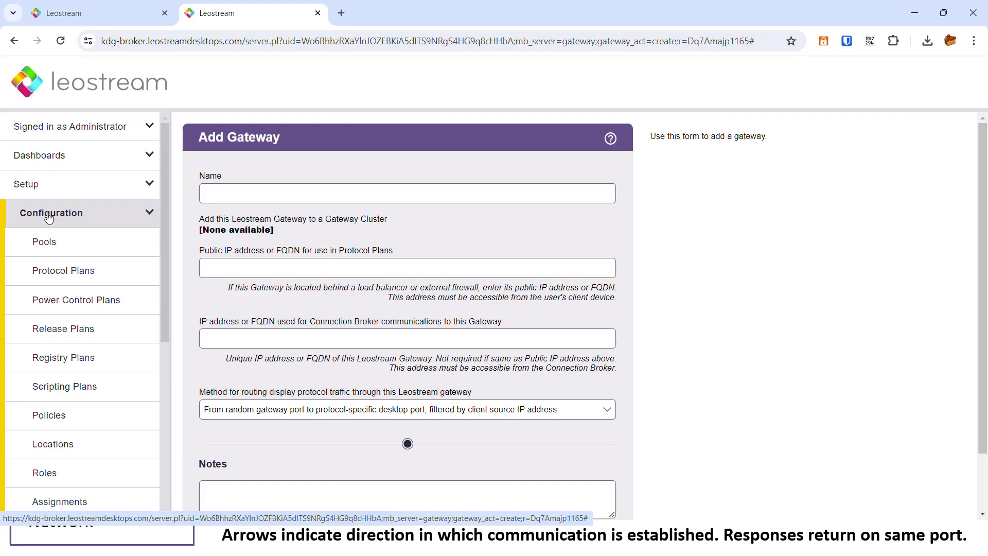
# Open Configuration > Pools and edit the Pooled Scale VMs pool.
pyautogui.click(41, 251)
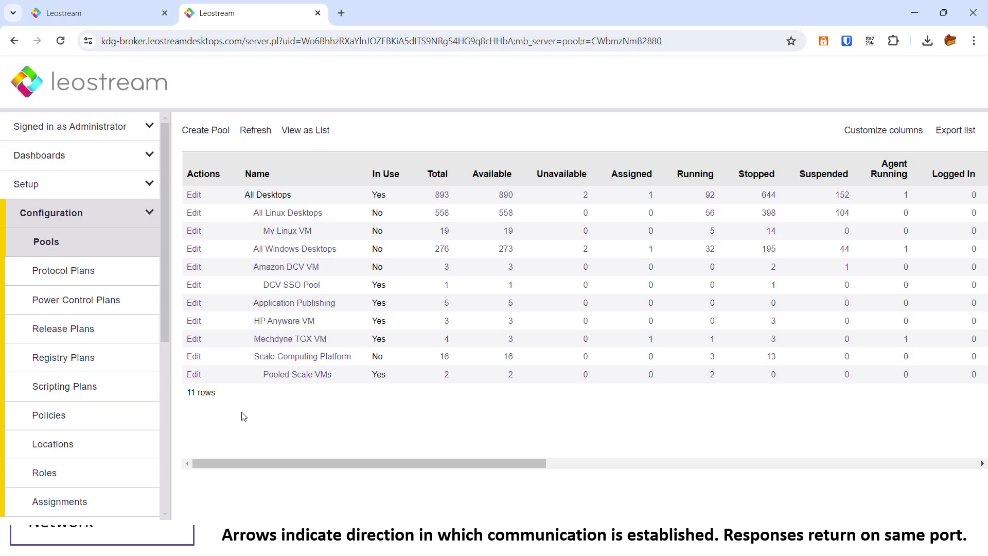
pyautogui.click(194, 375)
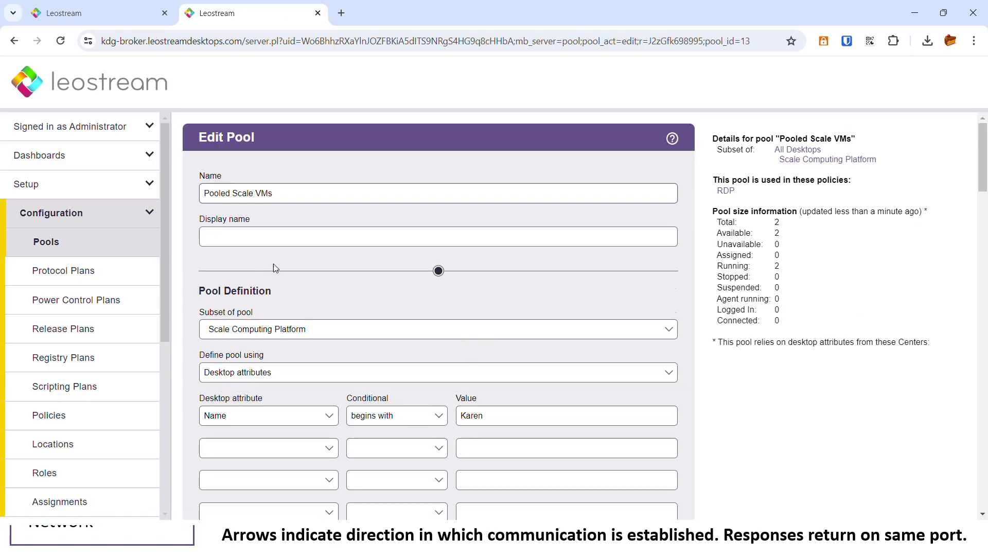
# Scroll past the Pool Definition and turn on provisioning for Pooled Scale VMs.
pyautogui.scroll(-1, 273, 266)
pyautogui.doubleClick(252, 226)
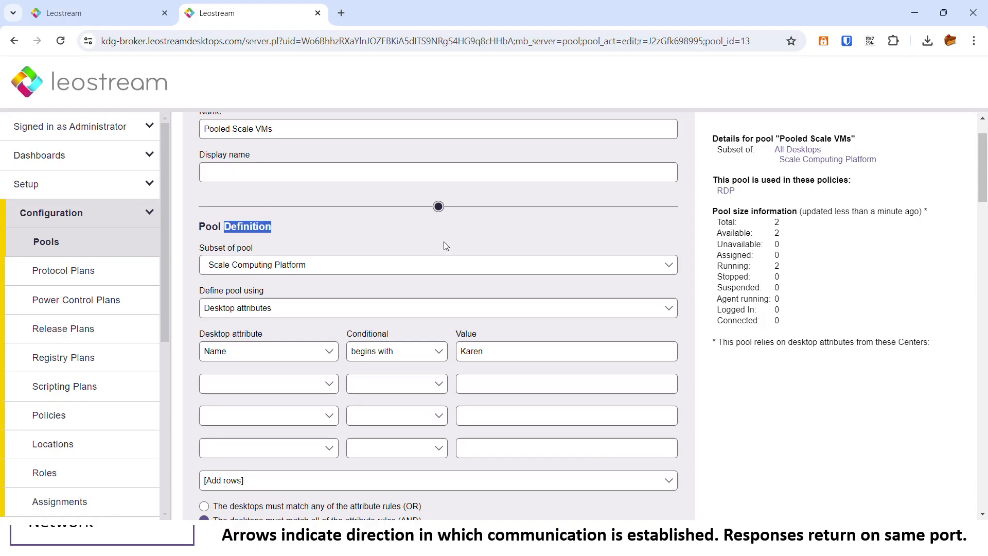
pyautogui.scroll(-10, 446, 245)
pyautogui.scroll(-15, 419, 222)
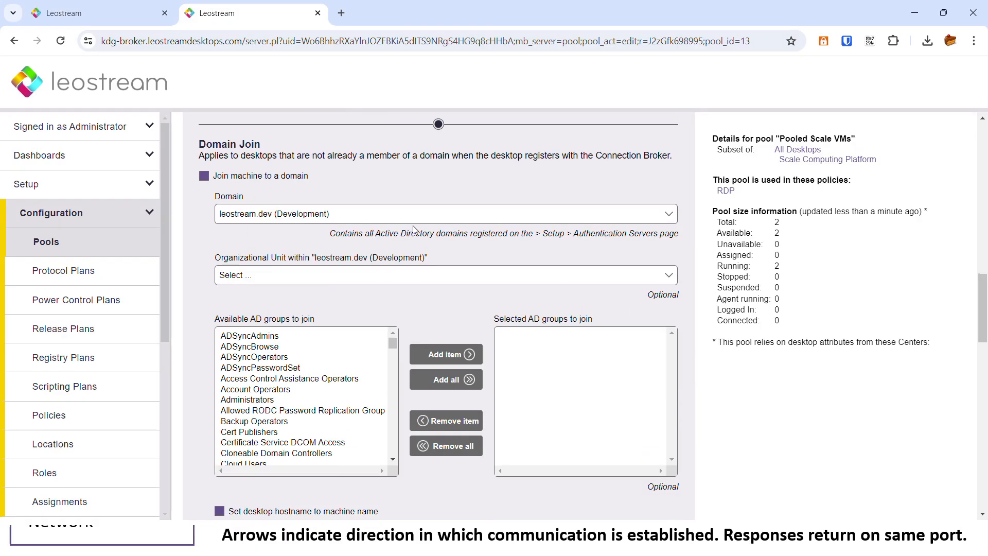
pyautogui.click(245, 153)
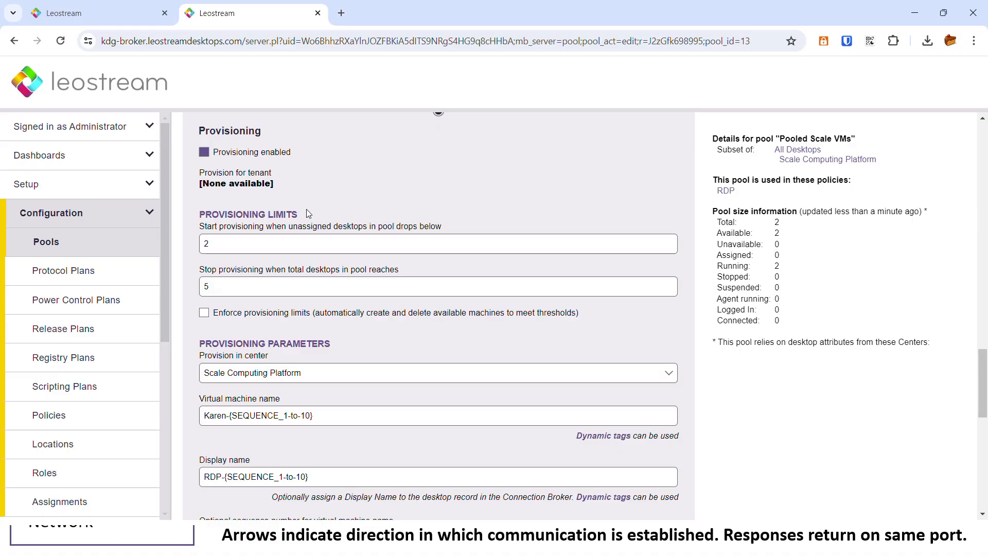
# Toggle provisioning limit enforcement on and off, then go back to the Pools list.
pyautogui.doubleClick(282, 217)
pyautogui.click(202, 315)
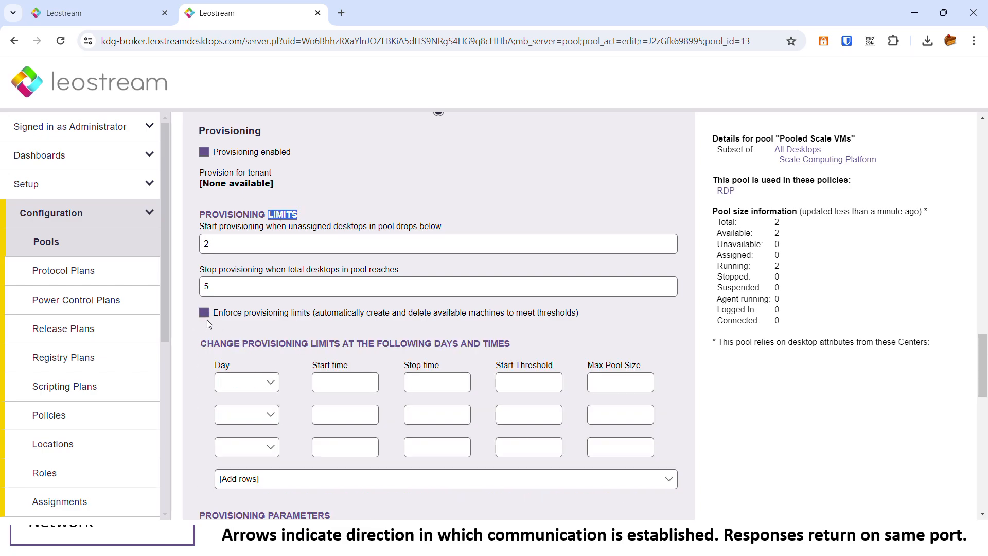
pyautogui.click(205, 313)
pyautogui.scroll(-1, 325, 301)
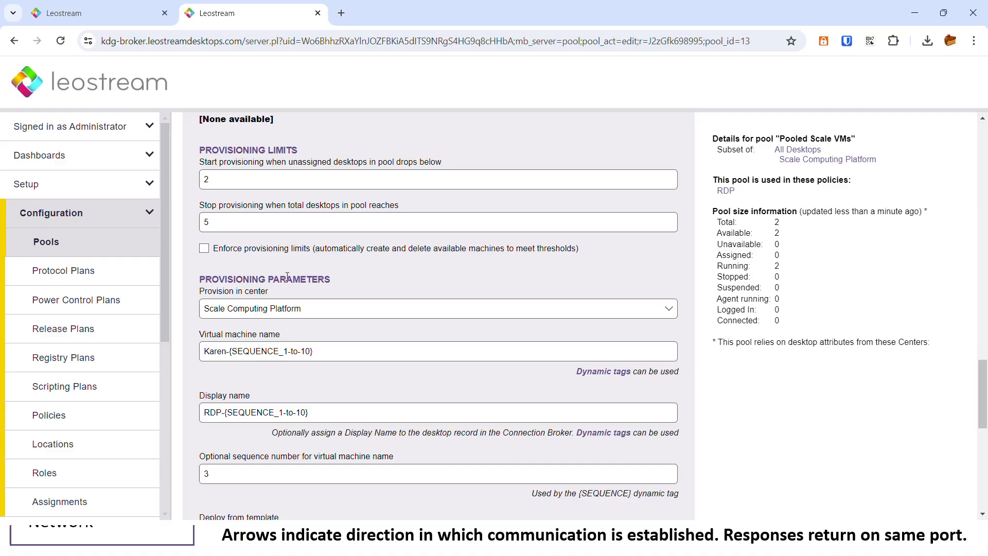
pyautogui.scroll(-2, 287, 277)
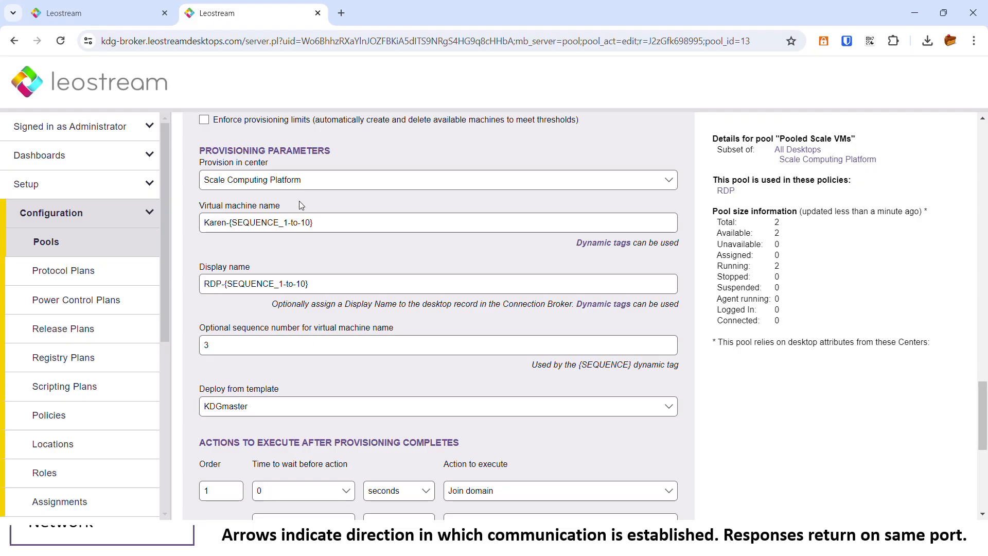
pyautogui.click(49, 246)
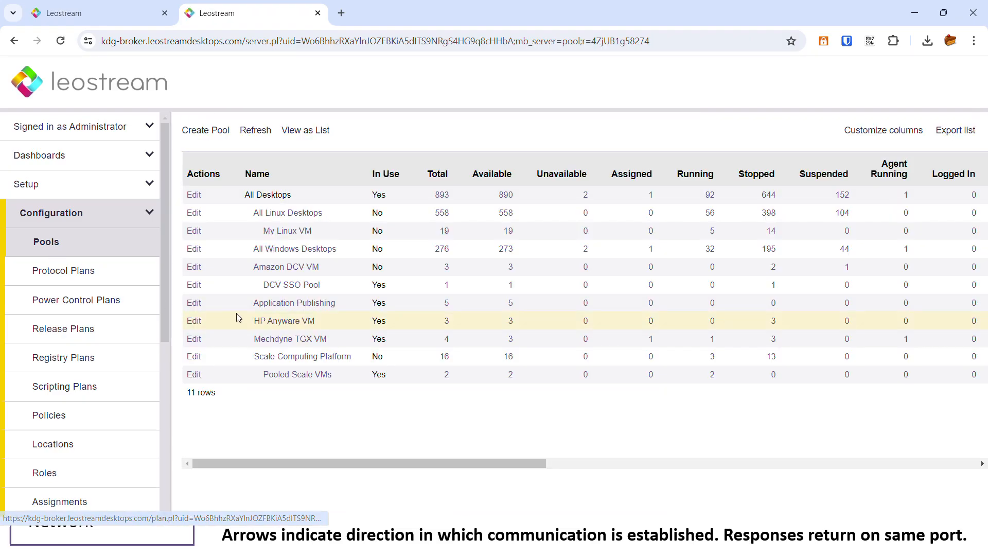
pyautogui.click(194, 284)
pyautogui.scroll(-10, 465, 342)
pyautogui.scroll(-8, 465, 342)
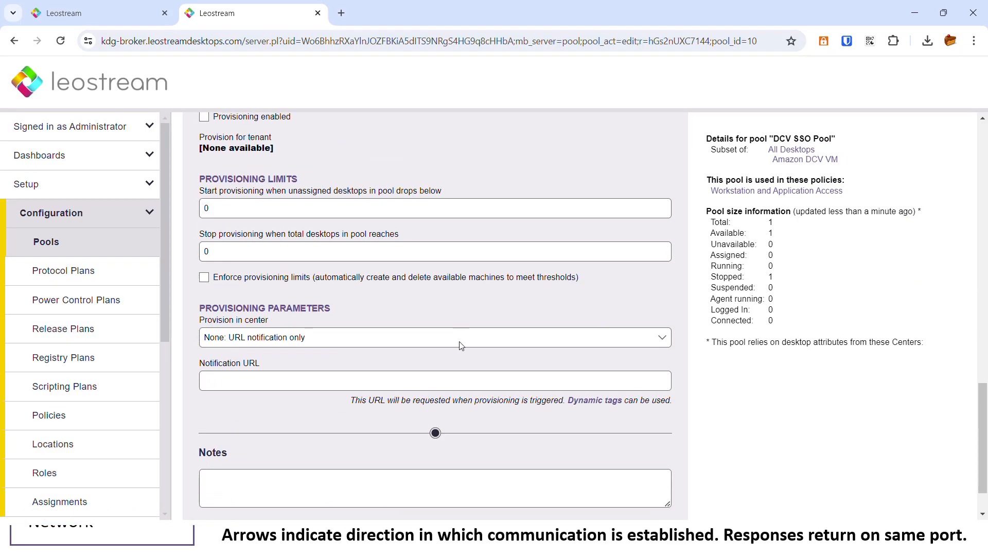
pyautogui.click(307, 281)
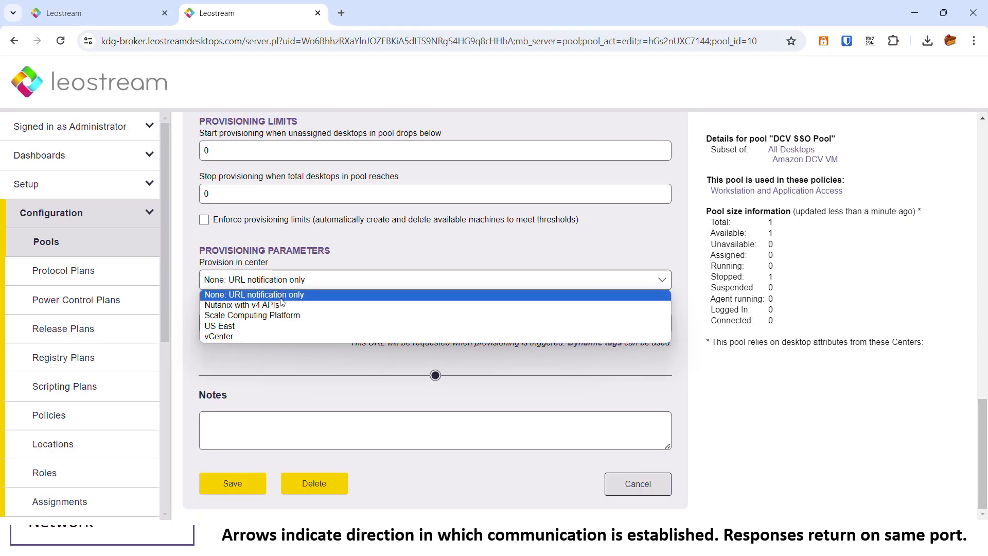
pyautogui.click(263, 326)
pyautogui.scroll(-5, 555, 391)
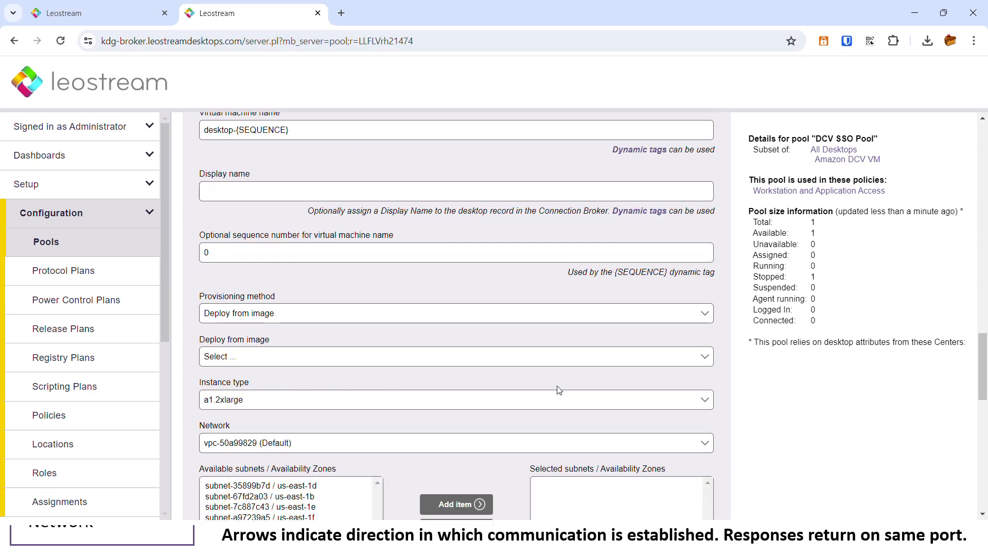
pyautogui.scroll(-4, 637, 395)
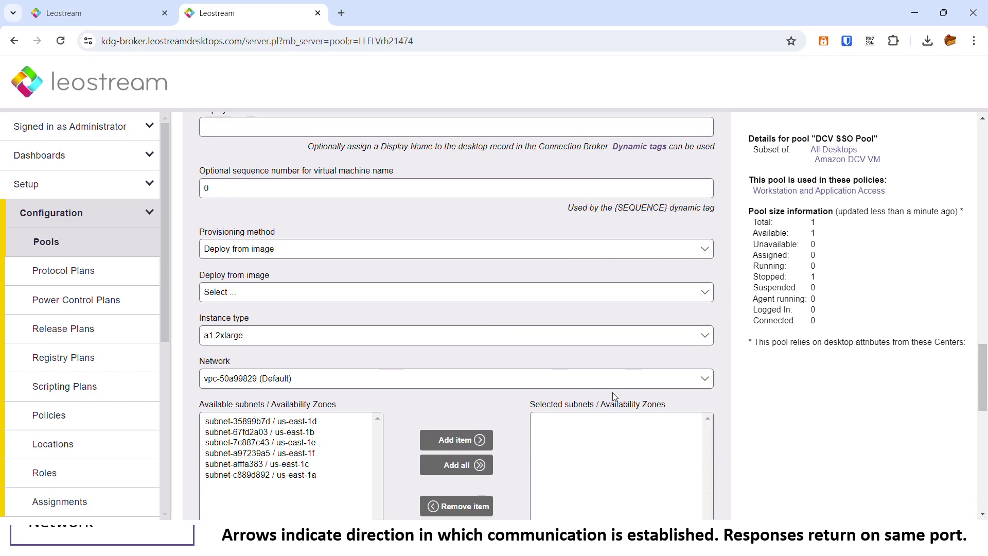
pyautogui.click(40, 247)
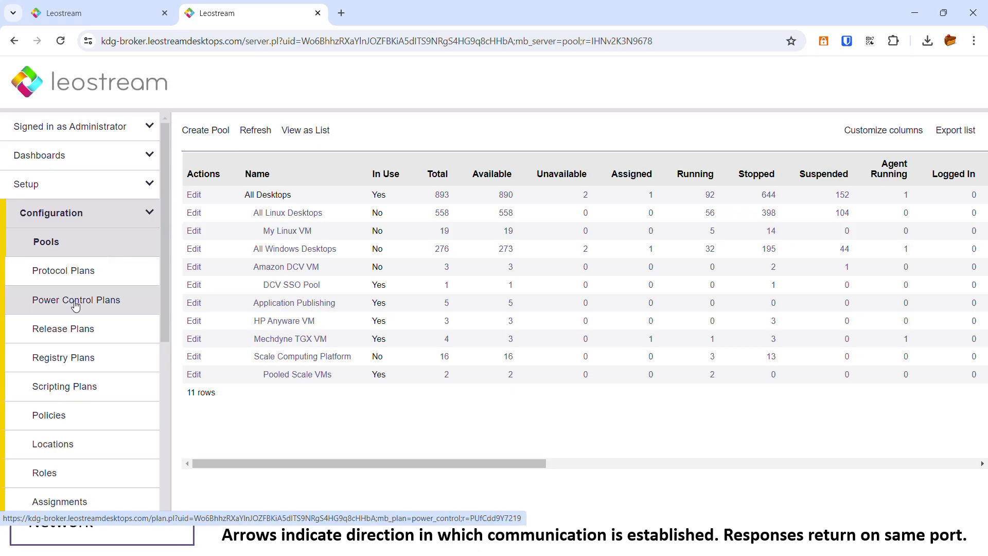
# Start a new protocol plan and review its Leostream Connect, Web Browser, Wyse and PCoIP sections.
pyautogui.click(86, 278)
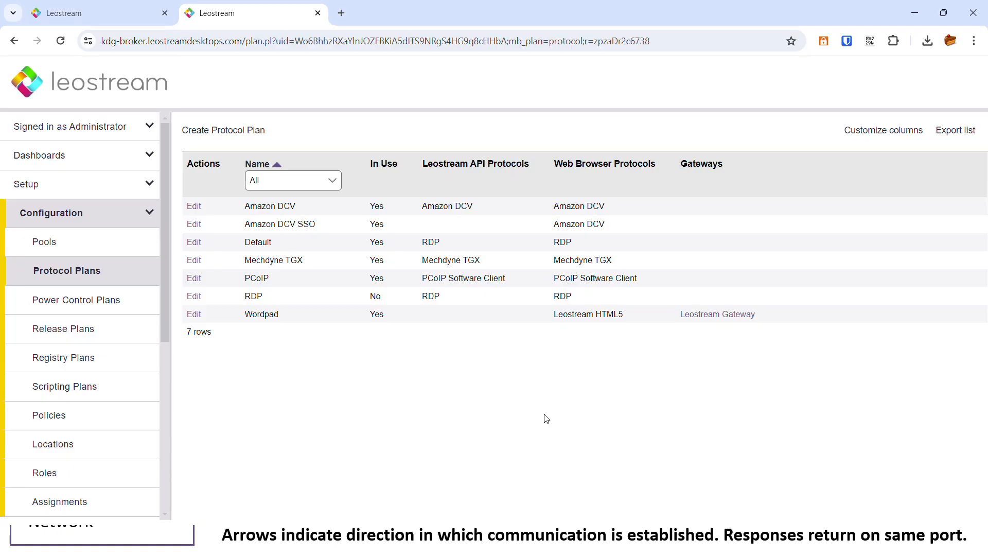
pyautogui.click(238, 135)
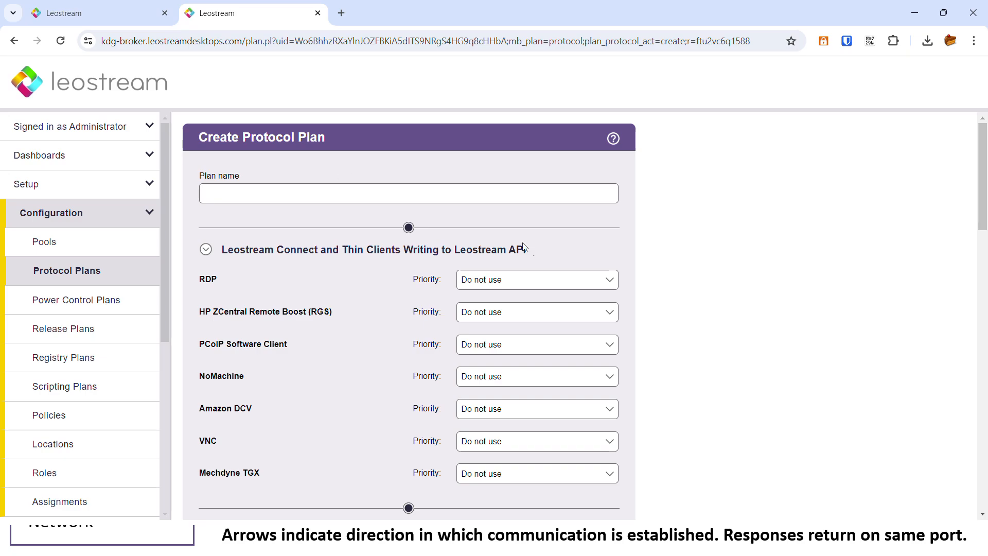
pyautogui.scroll(-1, 624, 249)
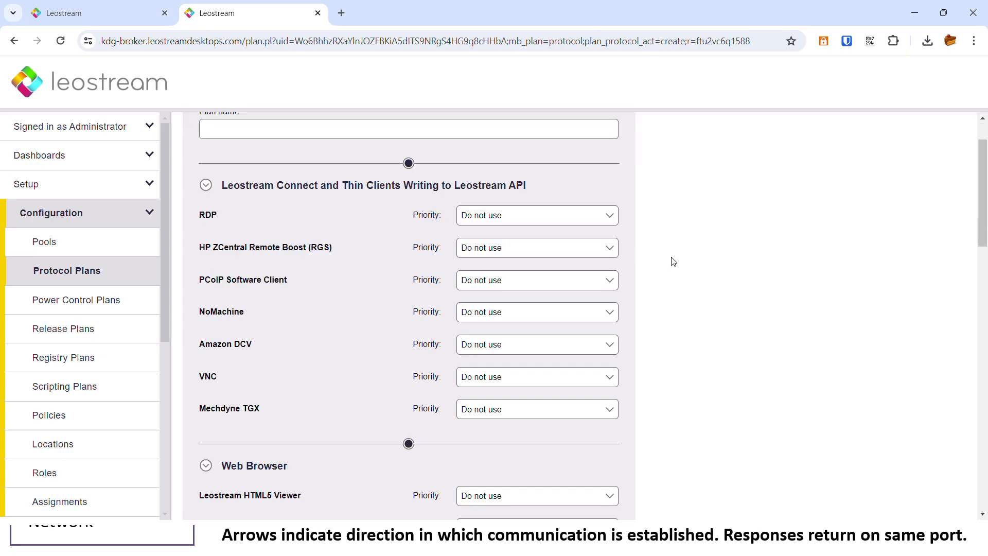
pyautogui.click(205, 185)
pyautogui.click(238, 236)
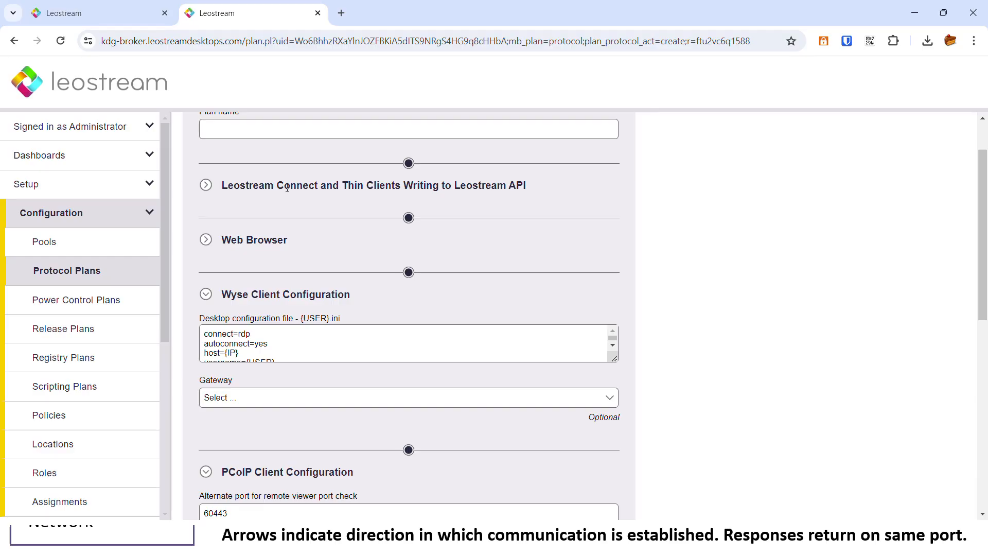
pyautogui.moveTo(222, 186); pyautogui.dragTo(315, 186)
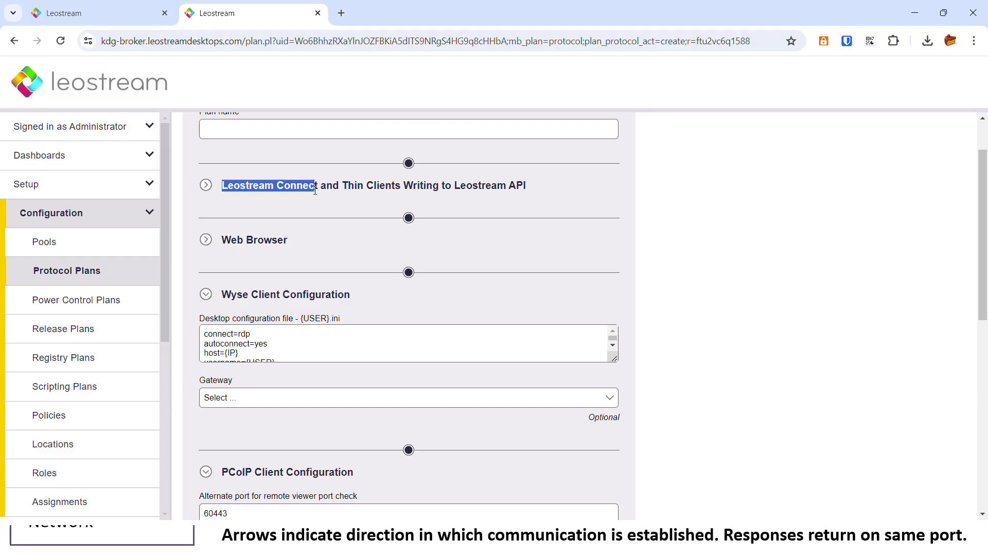
pyautogui.moveTo(227, 239); pyautogui.dragTo(327, 241)
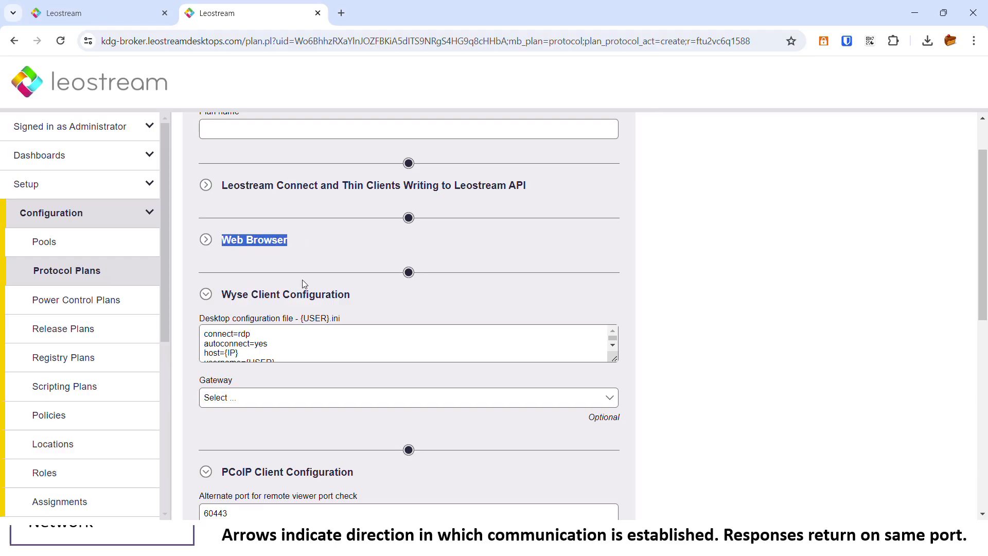
pyautogui.doubleClick(234, 294)
pyautogui.doubleClick(237, 471)
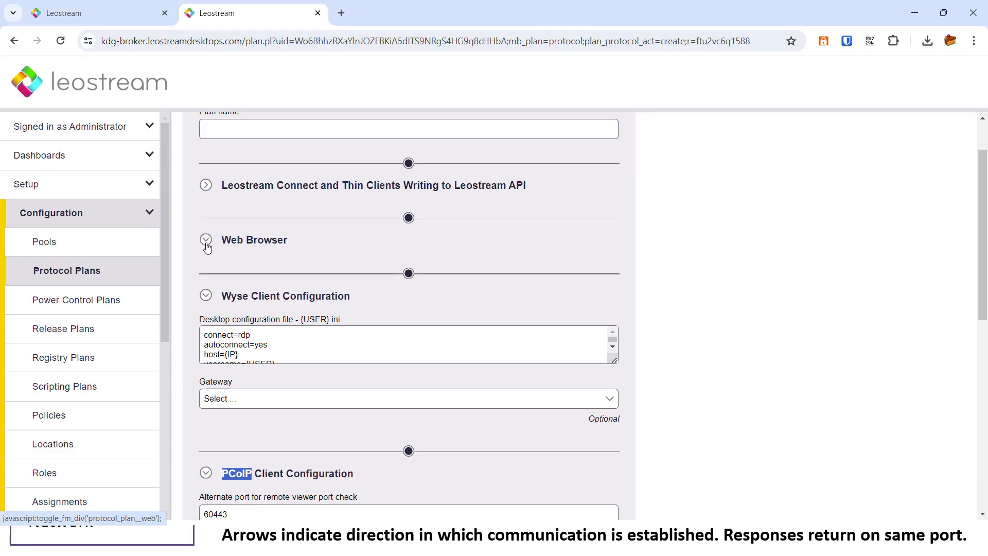
pyautogui.click(205, 239)
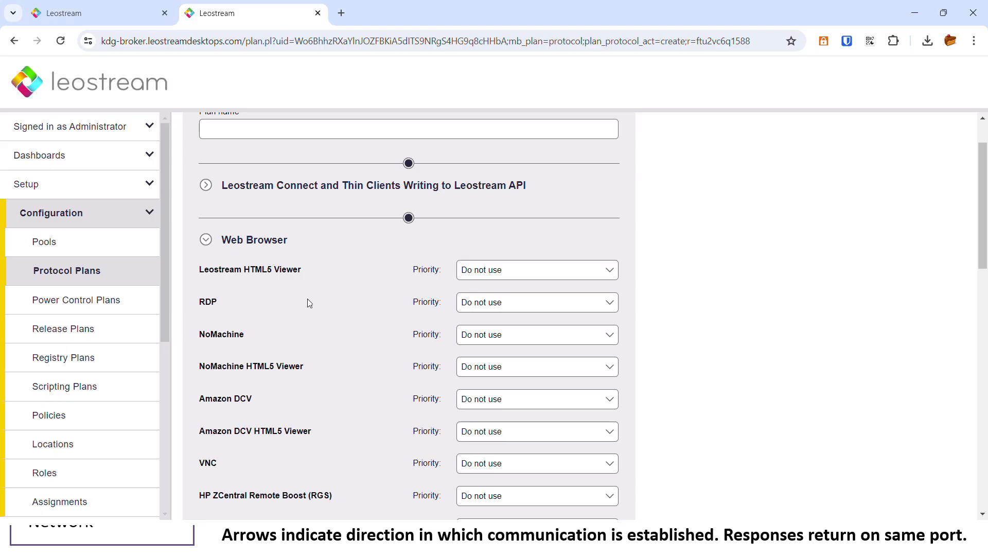
pyautogui.scroll(-1, 295, 297)
# Give the Leostream HTML5 Viewer and RDP protocols priority 1 in the draft plan.
pyautogui.click(471, 207)
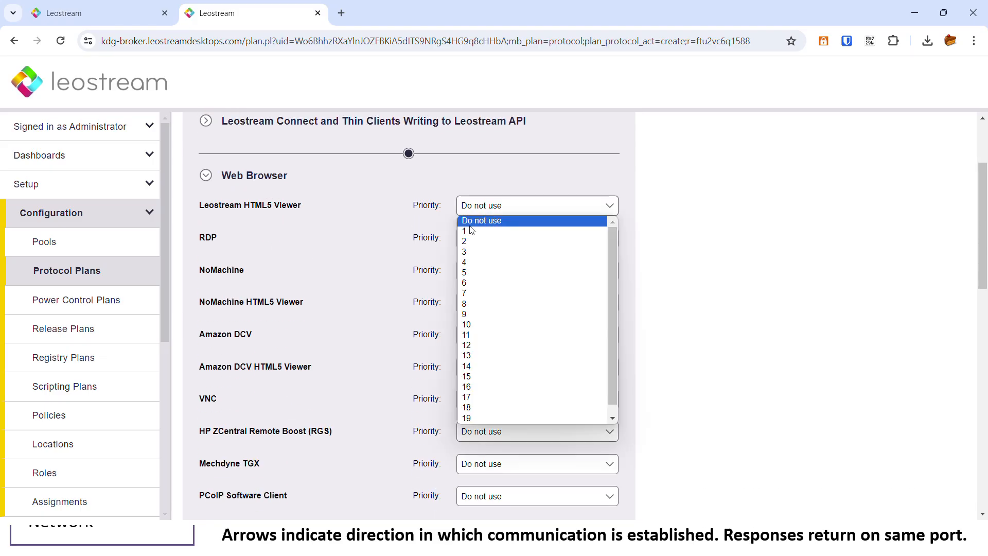
pyautogui.click(470, 230)
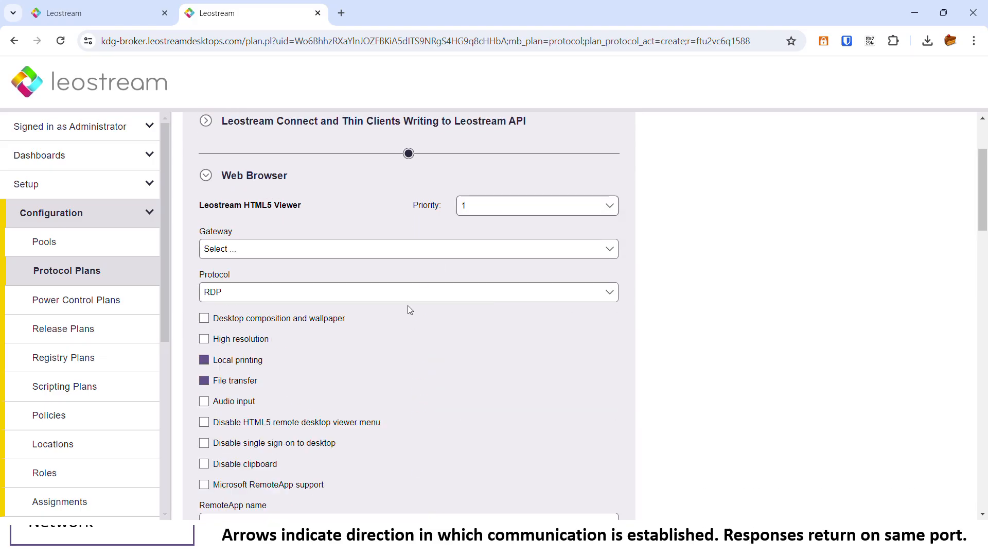
pyautogui.scroll(-1, 256, 320)
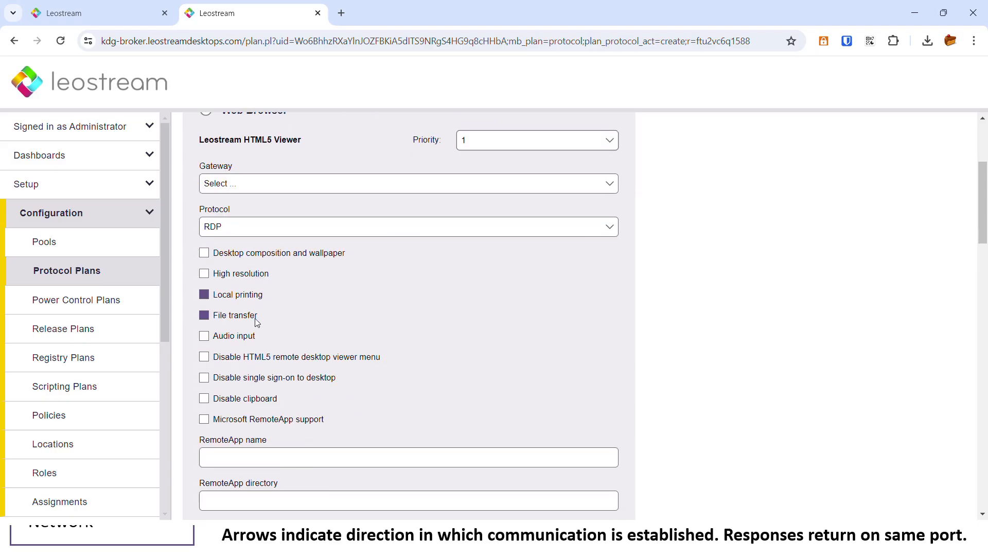
pyautogui.scroll(-2, 256, 319)
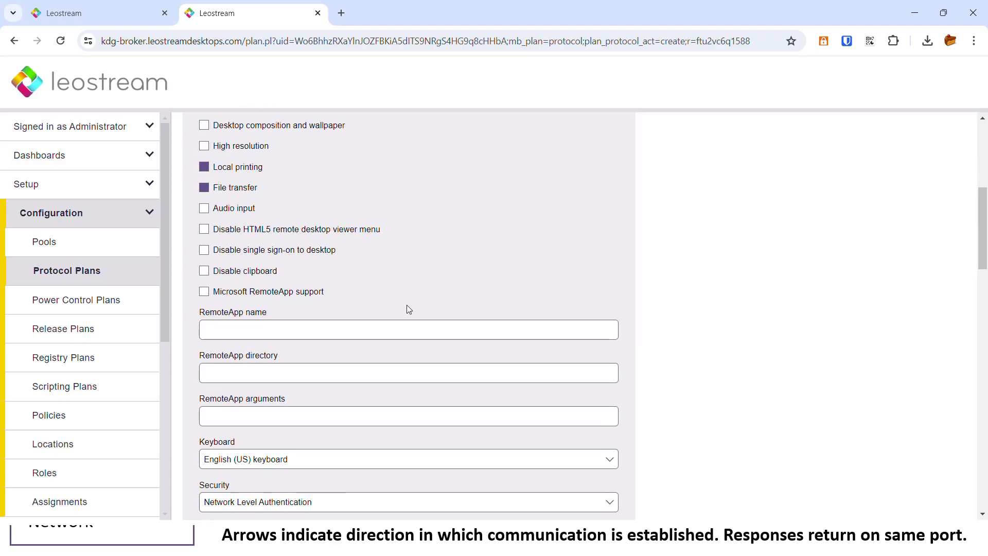
pyautogui.scroll(4, 371, 303)
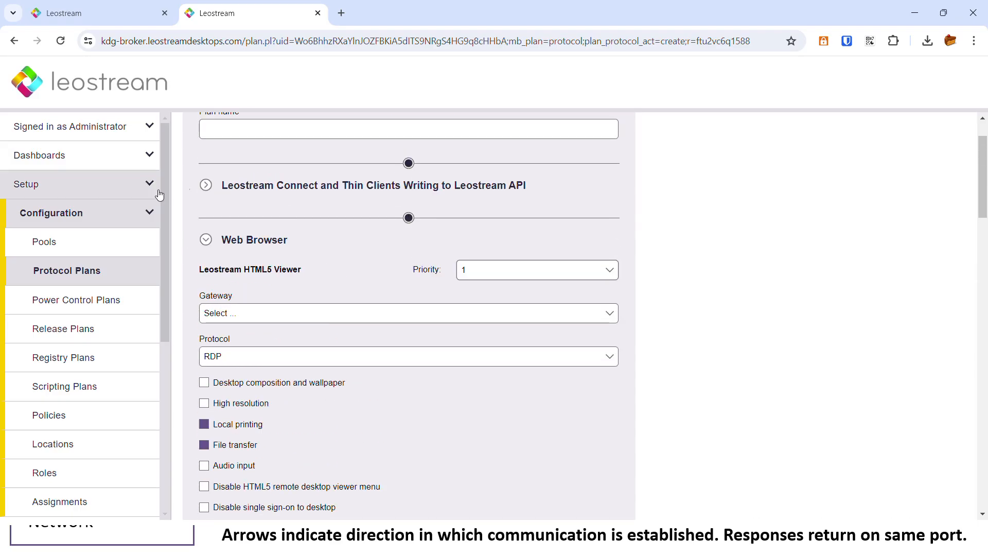
pyautogui.click(206, 185)
pyautogui.click(535, 216)
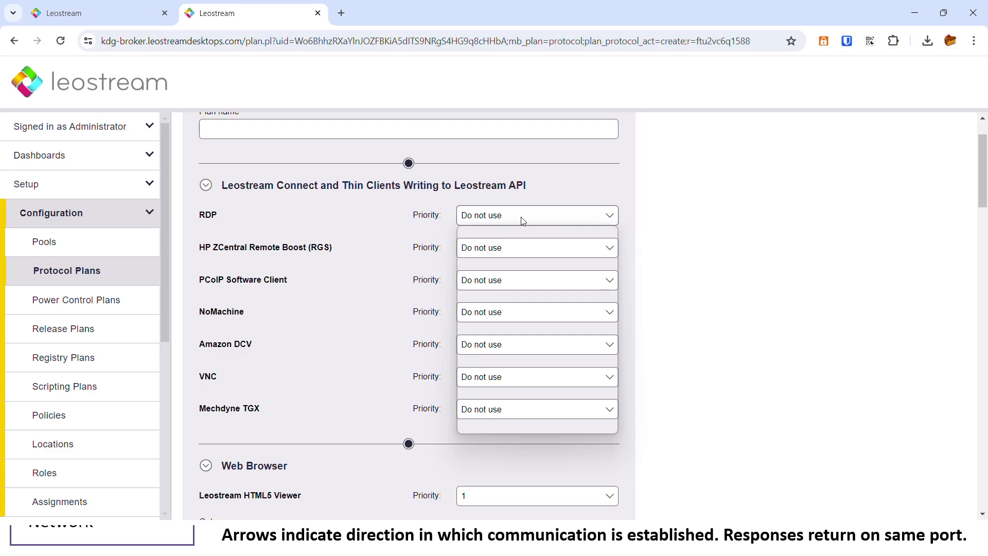
pyautogui.click(484, 243)
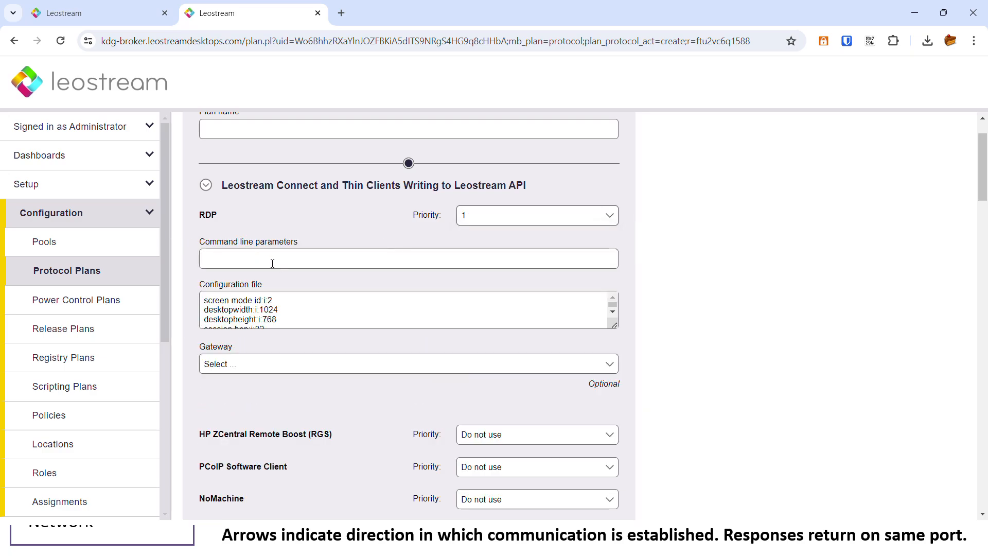
# Leave RDP's gateway unset, discard the draft, and move on to Power Control Plans.
pyautogui.click(245, 367)
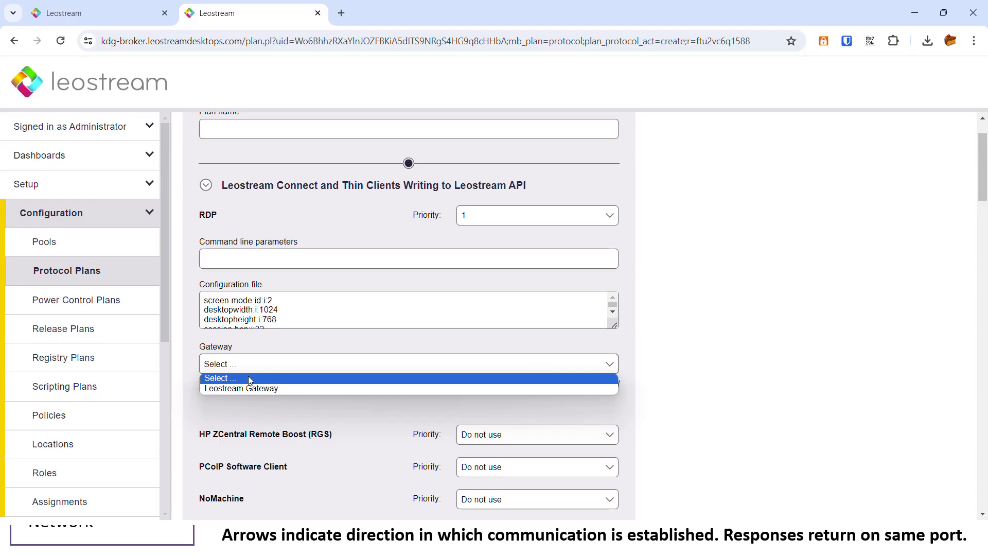
pyautogui.click(313, 336)
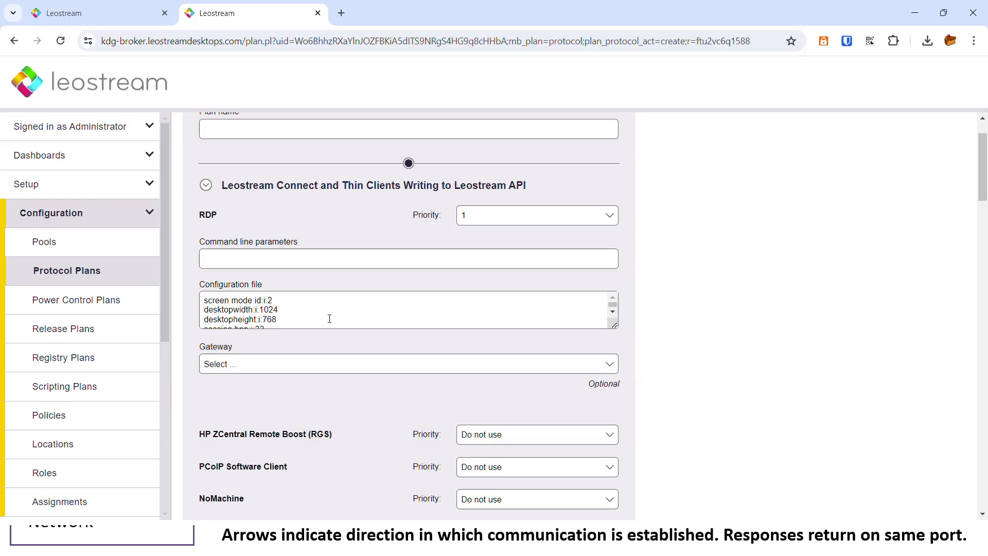
pyautogui.click(85, 273)
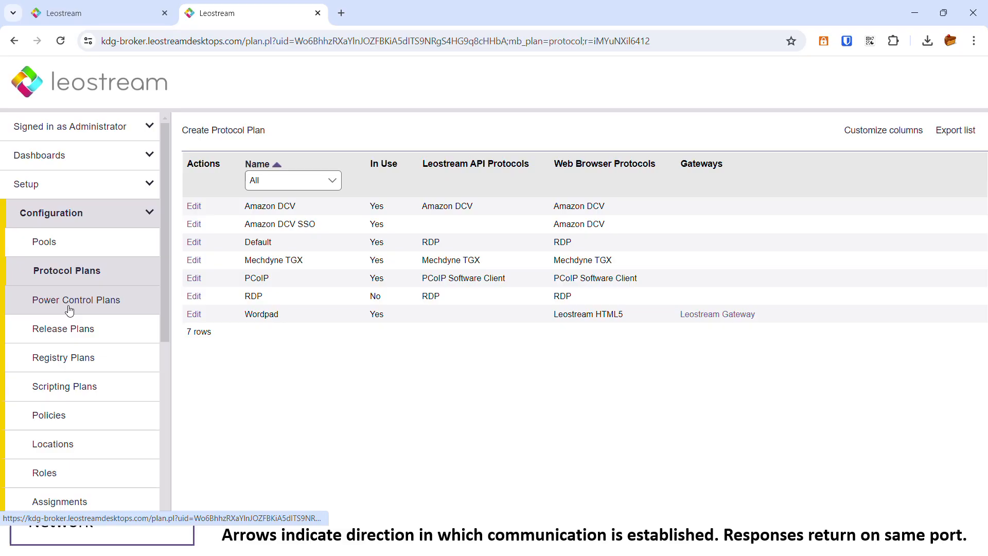
pyautogui.click(77, 309)
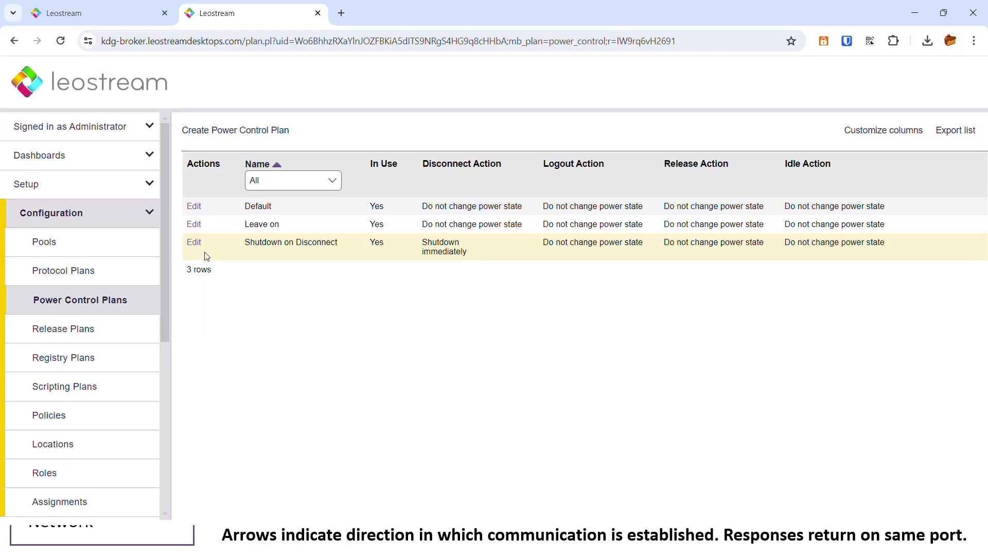
# Open the Shutdown on Disconnect power plan and review its disconnect and idle sections.
pyautogui.click(193, 242)
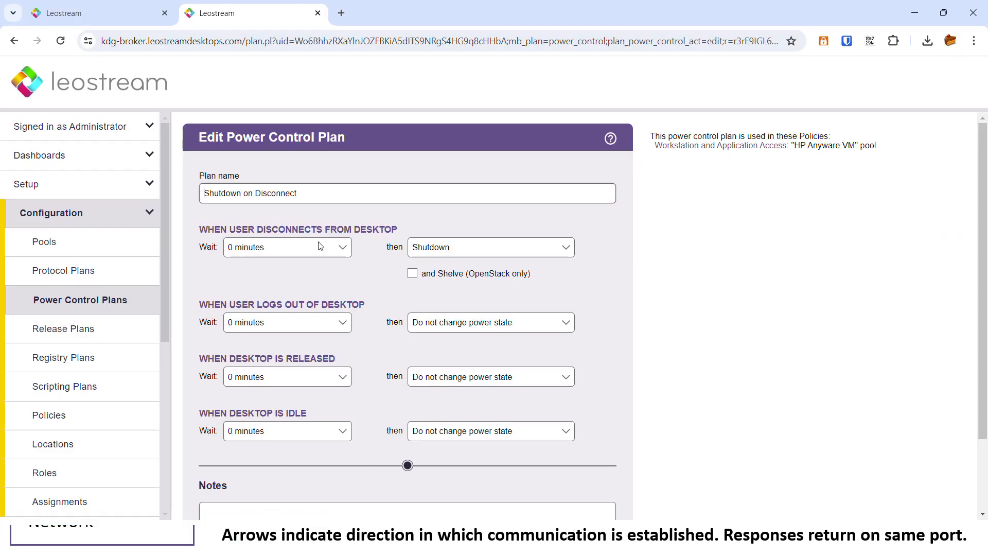
pyautogui.doubleClick(293, 230)
pyautogui.doubleClick(274, 305)
pyautogui.doubleClick(293, 408)
pyautogui.click(317, 412)
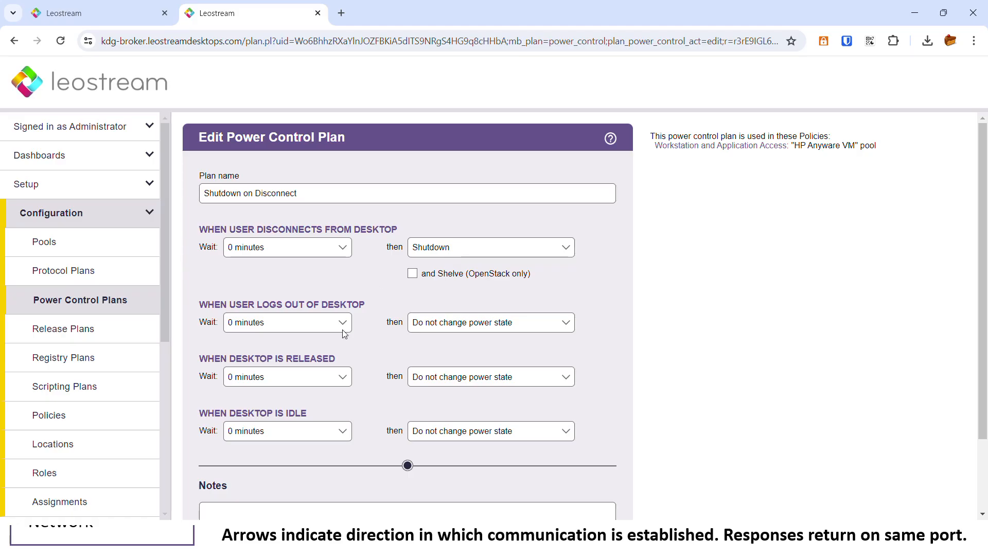
# Try disconnect action 'Do not change power state' and logout action 'Power off', then leave unsaved.
pyautogui.click(456, 251)
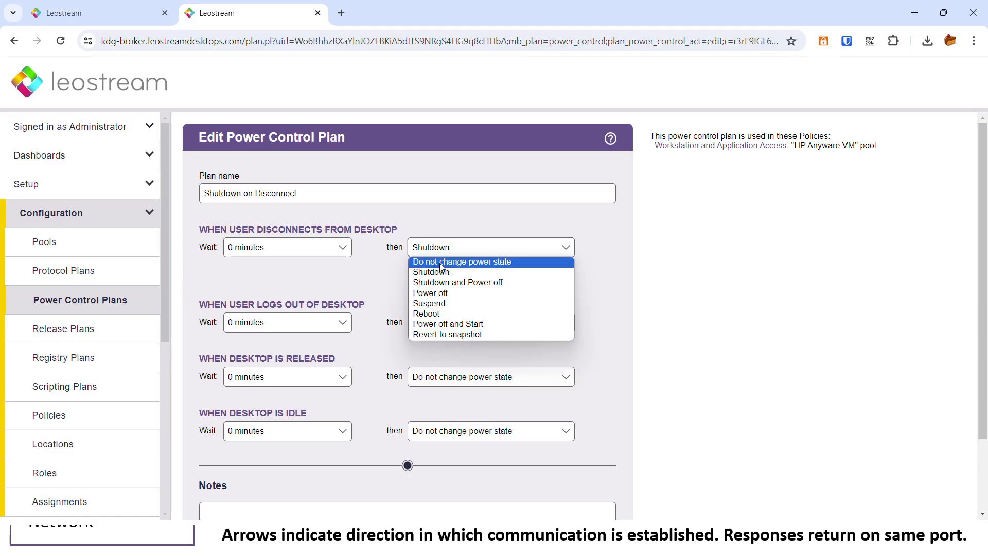
pyautogui.click(447, 261)
pyautogui.click(449, 307)
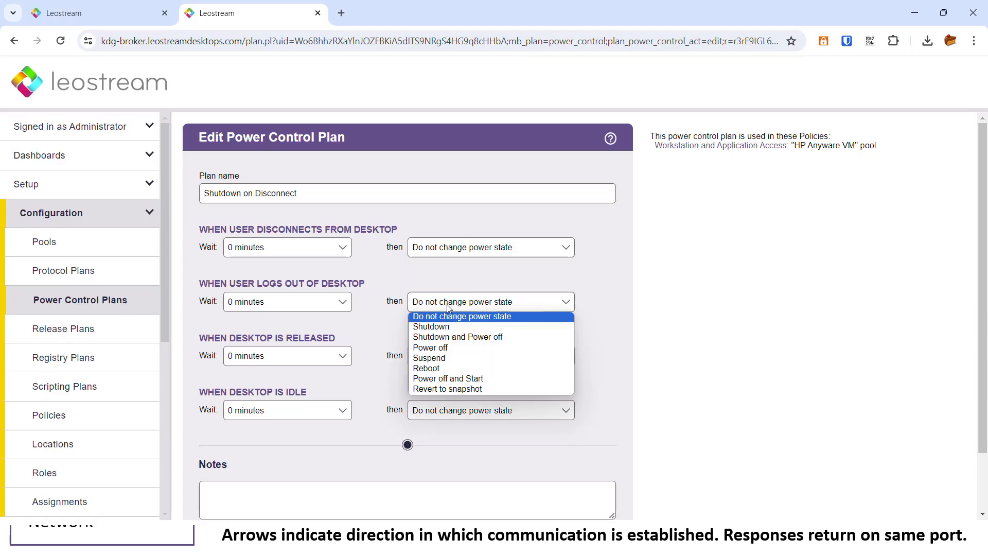
pyautogui.click(442, 349)
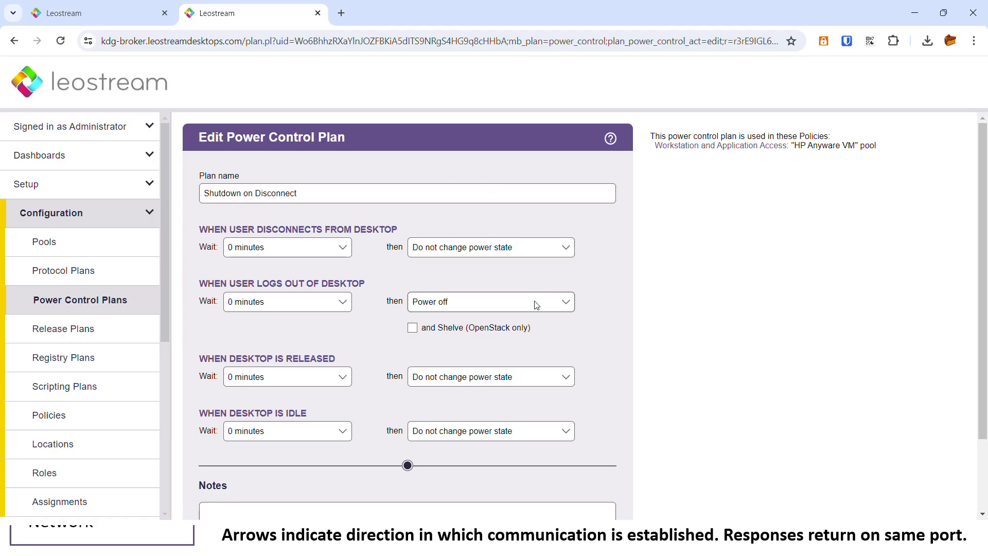
pyautogui.click(89, 303)
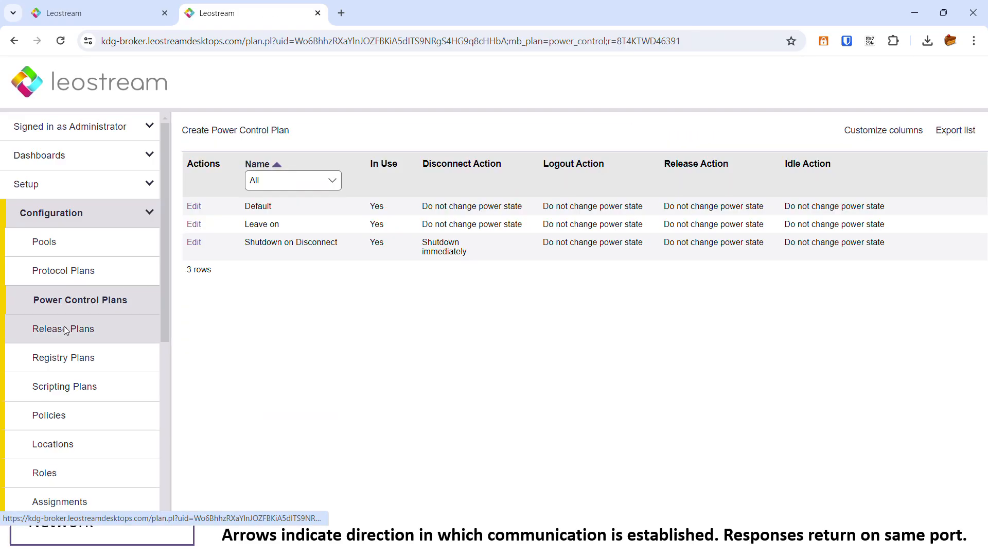
# Go to Release Plans and edit the Logout on Idle plan.
pyautogui.click(66, 329)
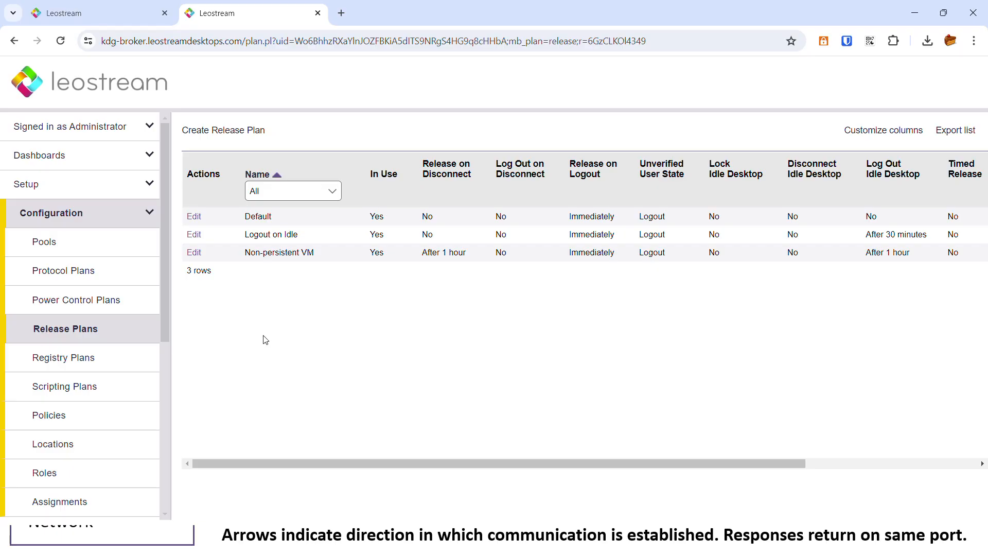
pyautogui.click(194, 234)
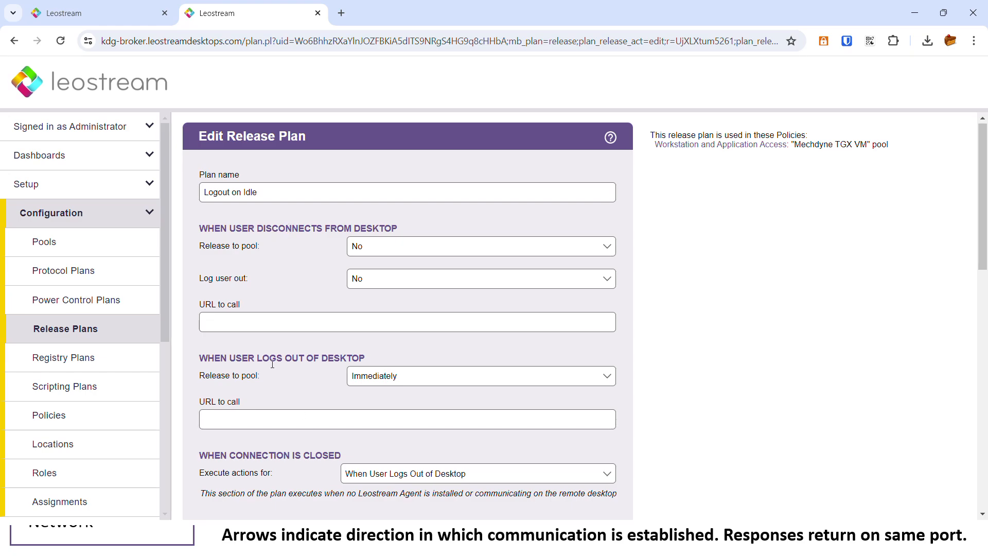
# Set Logout on Idle to log users out 30 minutes after disconnecting.
pyautogui.scroll(-1, 291, 378)
pyautogui.scroll(-2, 288, 391)
pyautogui.scroll(3, 319, 370)
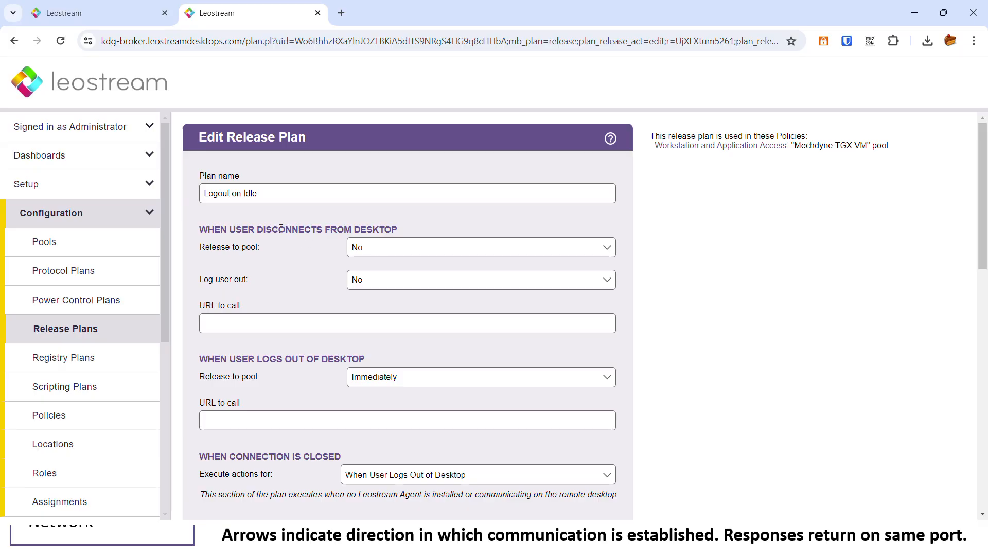
pyautogui.click(363, 280)
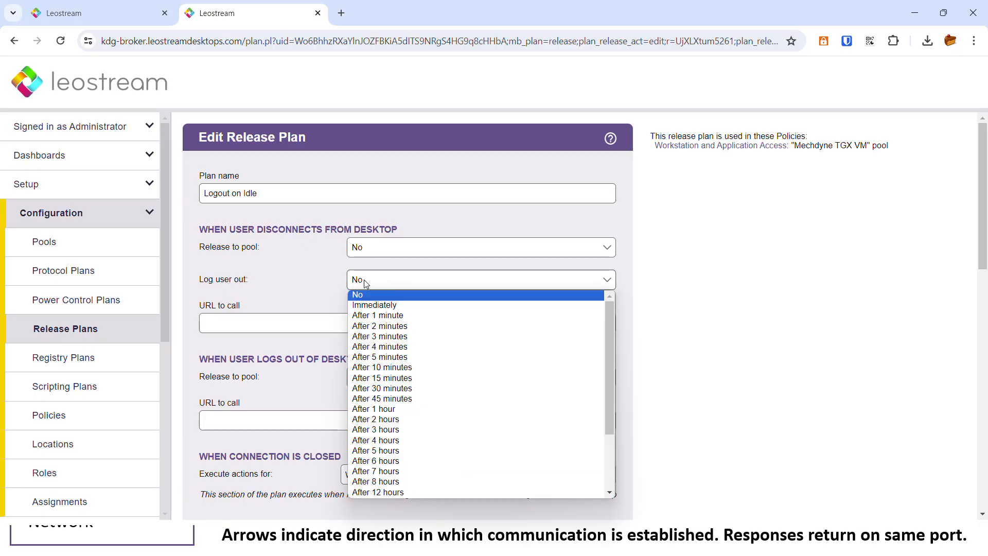
pyautogui.click(365, 389)
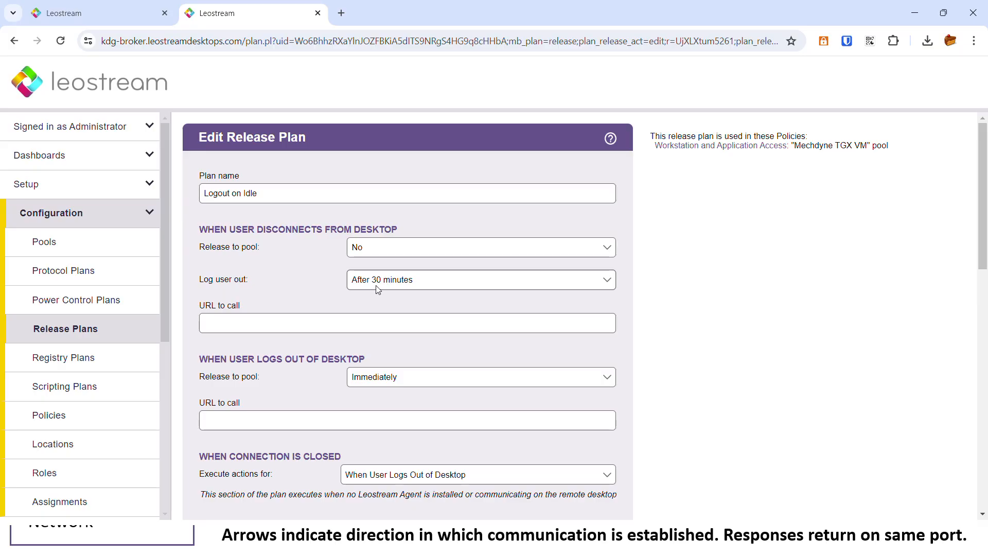
pyautogui.moveTo(203, 278); pyautogui.dragTo(206, 278)
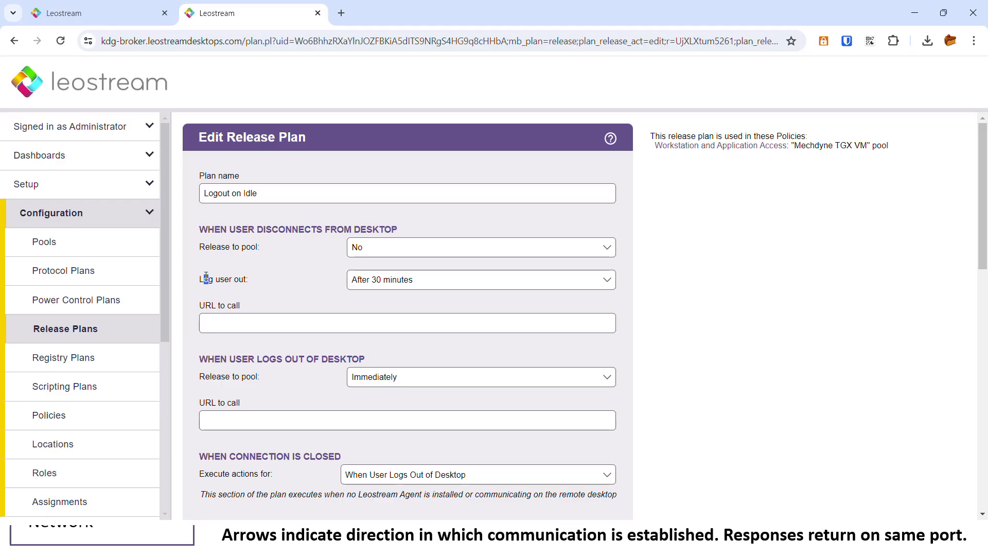
pyautogui.doubleClick(270, 359)
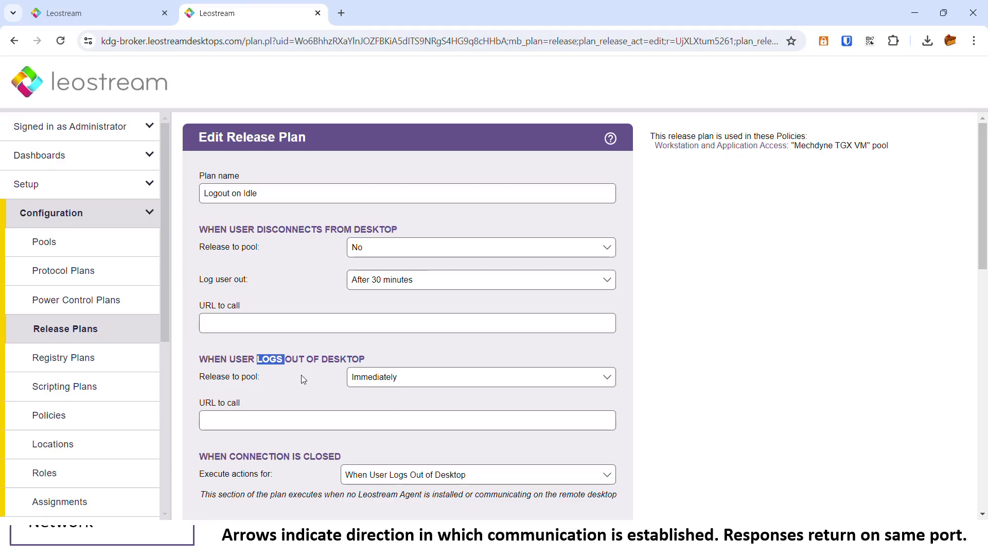
pyautogui.click(226, 377)
# Set Delete virtual machine from disk to Immediately, then leave unsaved for the Policies list.
pyautogui.doubleClick(226, 375)
pyautogui.scroll(-12, 288, 363)
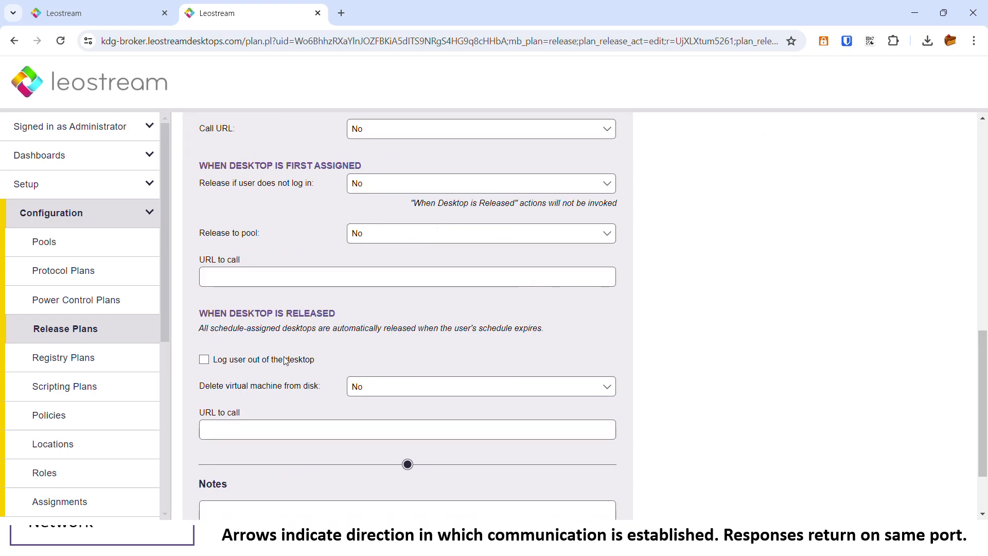
pyautogui.doubleClick(317, 251)
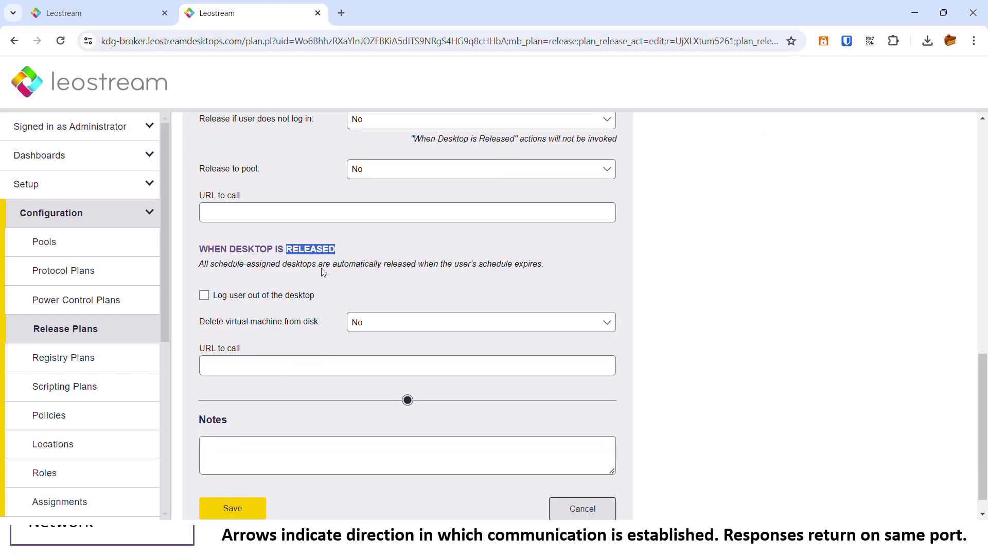
pyautogui.click(381, 328)
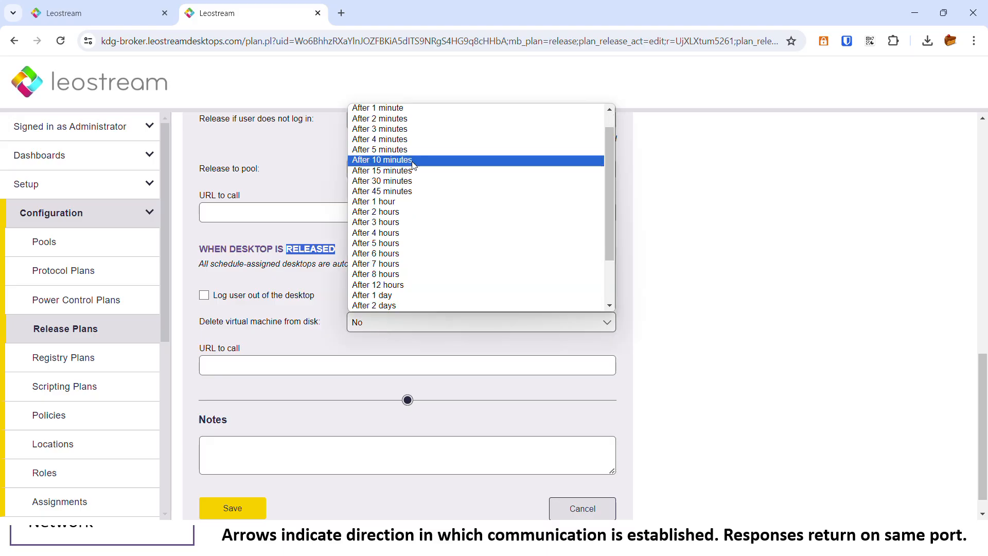
pyautogui.click(390, 120)
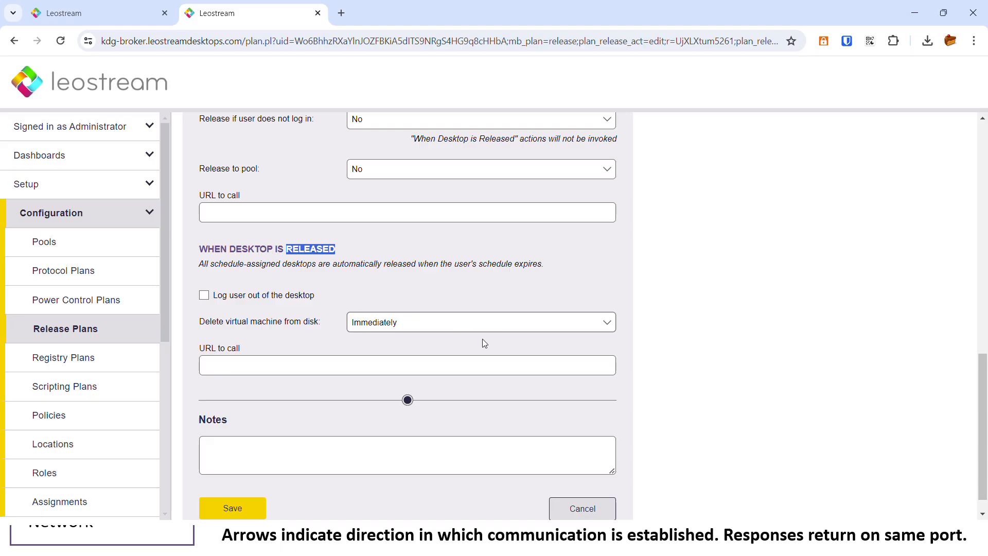
pyautogui.scroll(3, 496, 333)
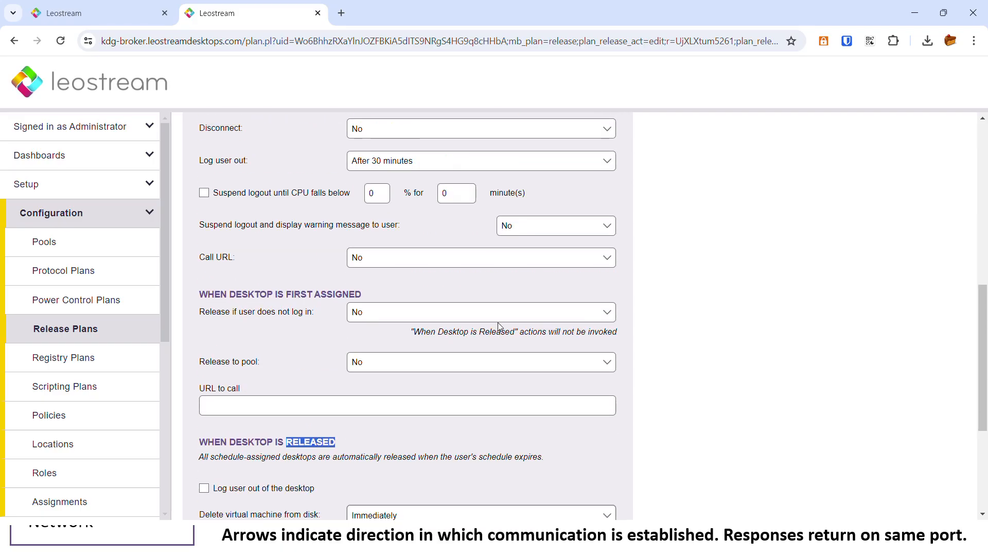
pyautogui.scroll(3, 496, 328)
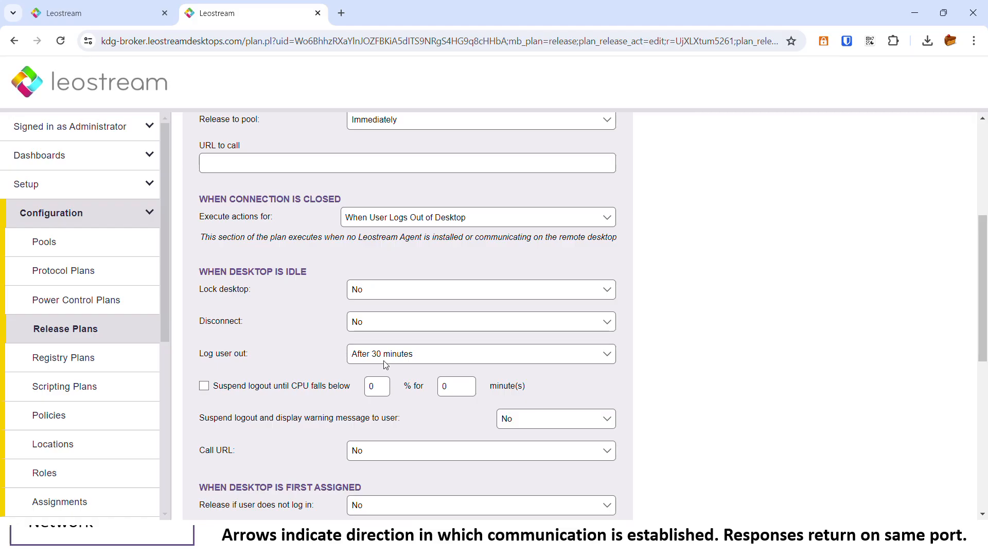
pyautogui.scroll(4, 355, 366)
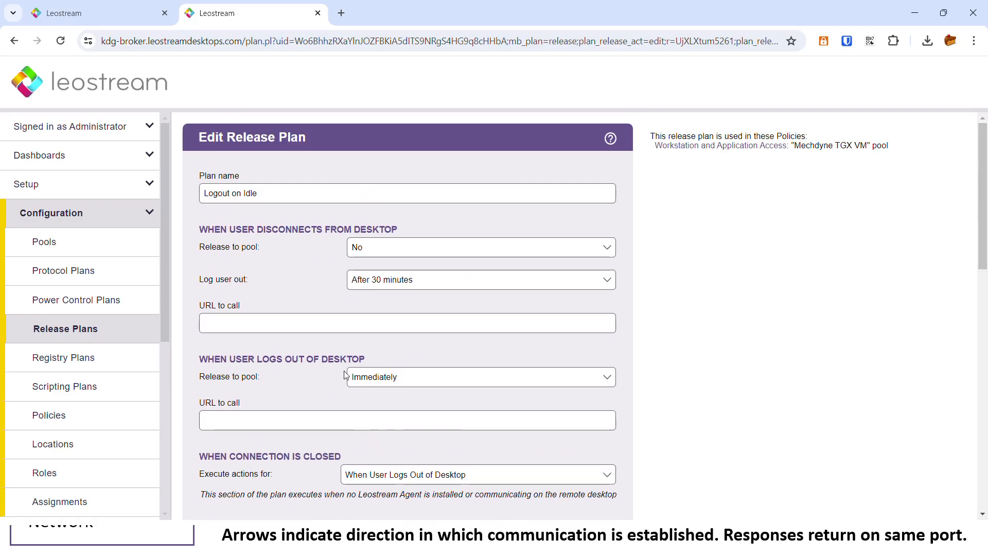
pyautogui.doubleClick(277, 359)
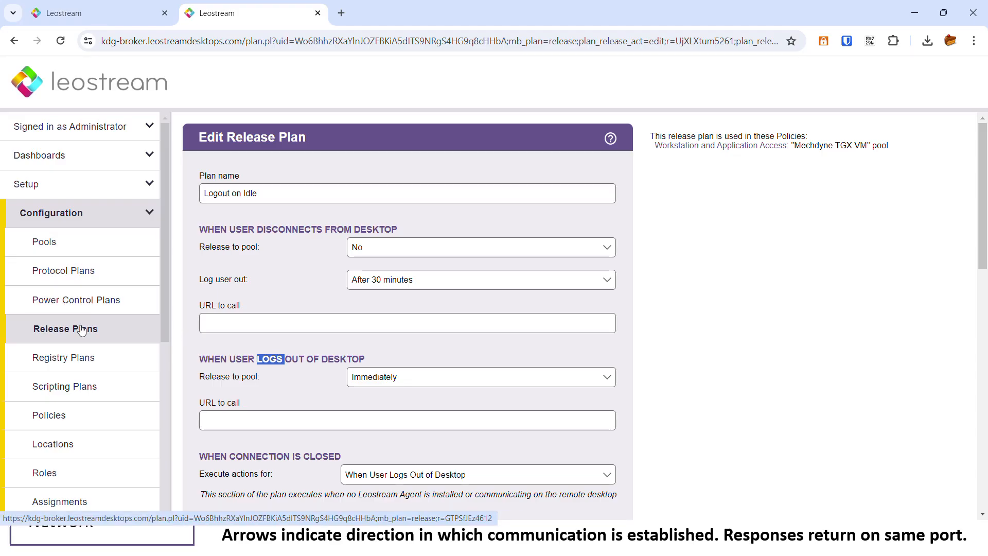
pyautogui.click(39, 415)
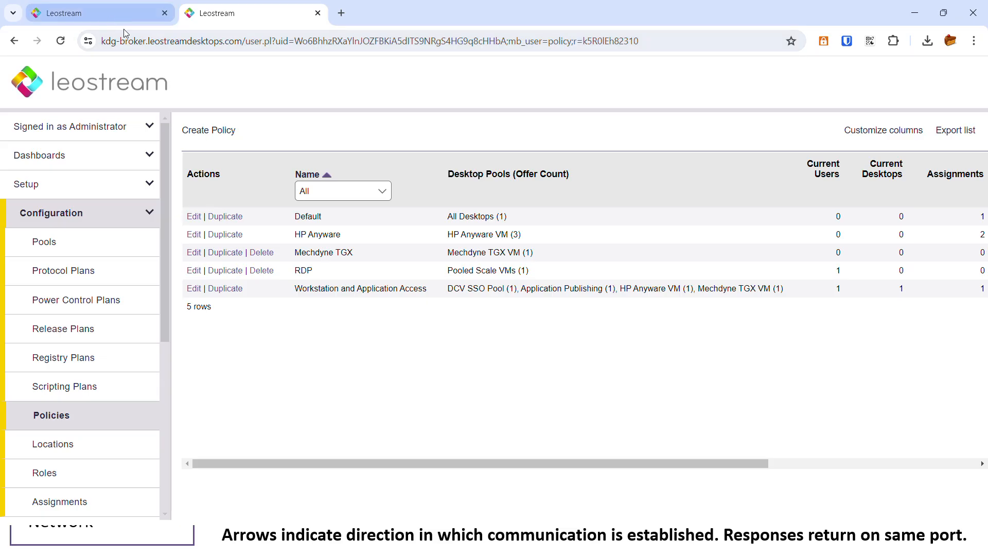
# Edit Workstation and Application Access and open the Mechdyne TGX VM pool assignment's action menu.
pyautogui.click(194, 290)
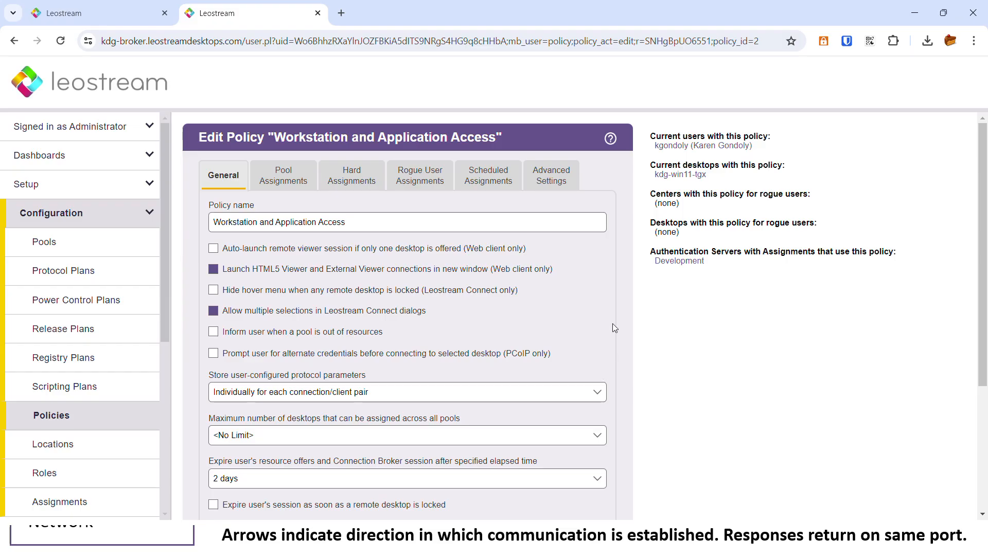
pyautogui.click(284, 176)
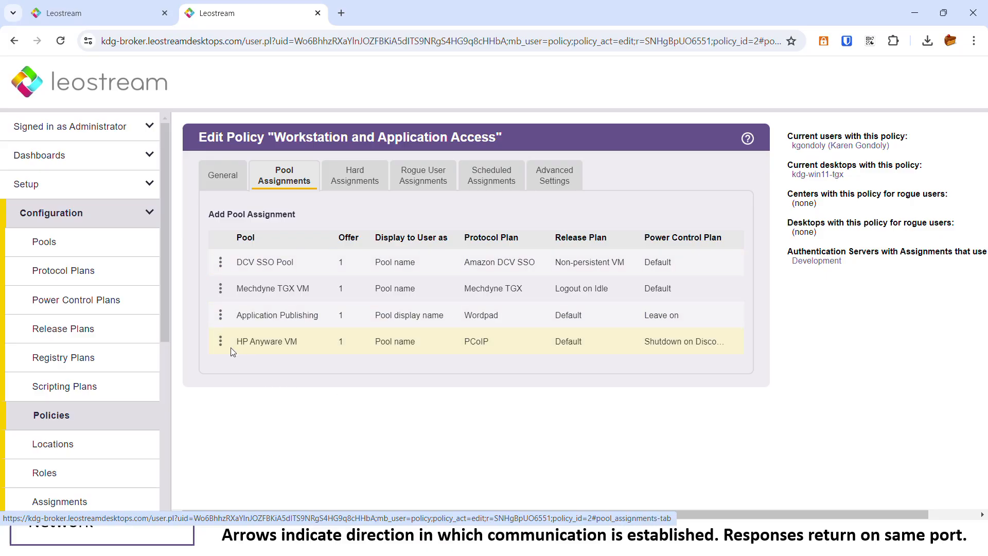
pyautogui.click(220, 289)
# Open the Mechdyne TGX VM assignment editor, keeping 1 desktop offered and stop/start unchanged.
pyautogui.click(252, 291)
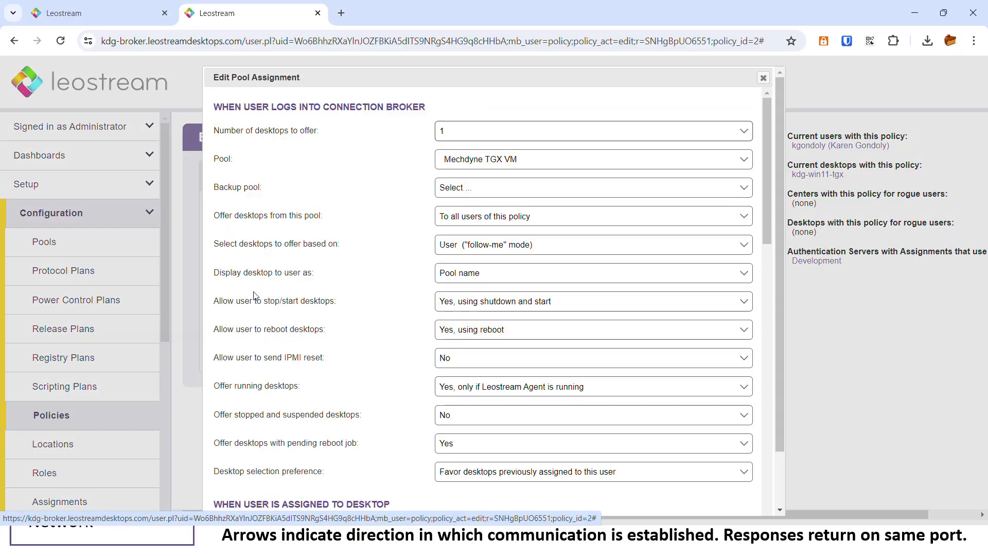
pyautogui.click(464, 137)
pyautogui.scroll(-2, 489, 181)
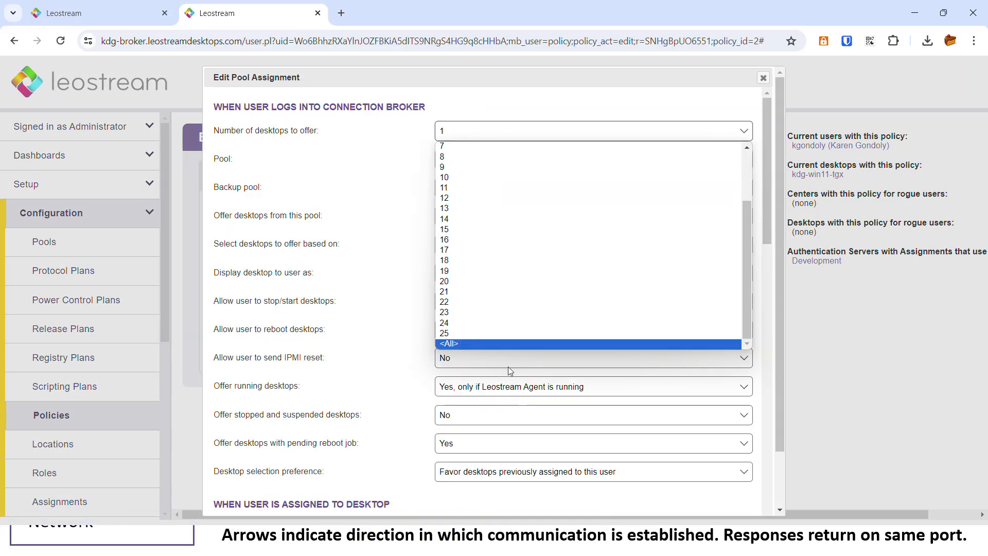
pyautogui.click(514, 106)
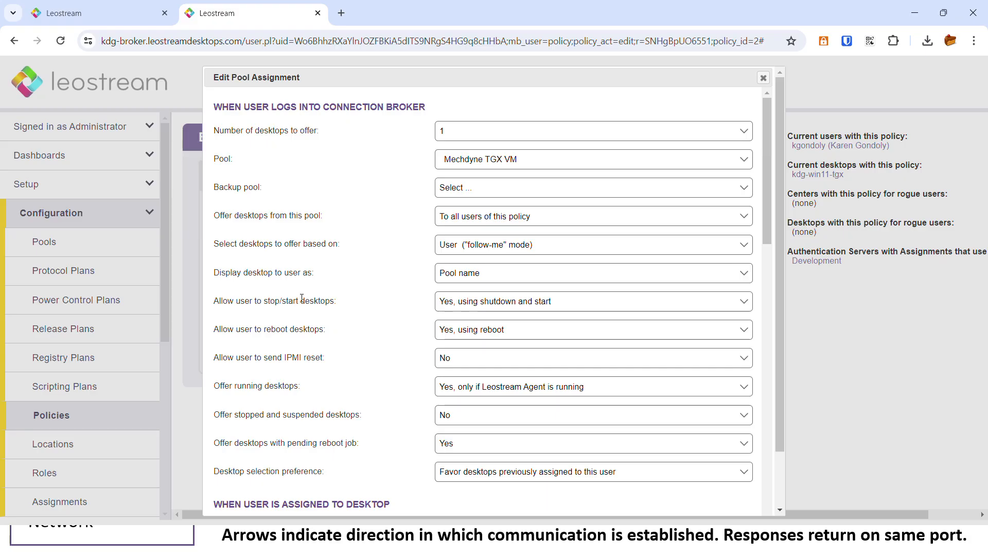
pyautogui.click(466, 301)
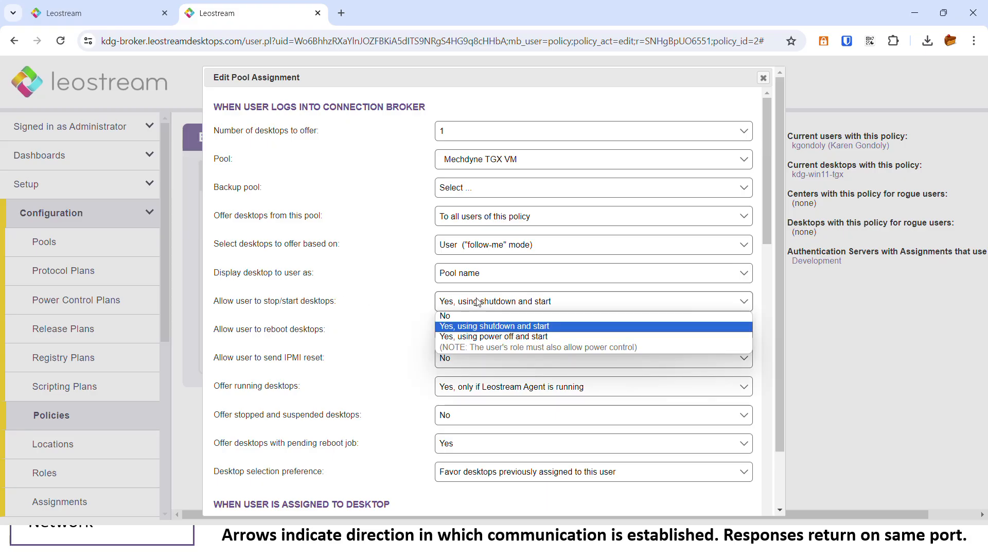
pyautogui.click(418, 326)
# Scroll through the remaining assignment settings and close the editor without saving.
pyautogui.scroll(-5, 418, 305)
pyautogui.scroll(-5, 419, 305)
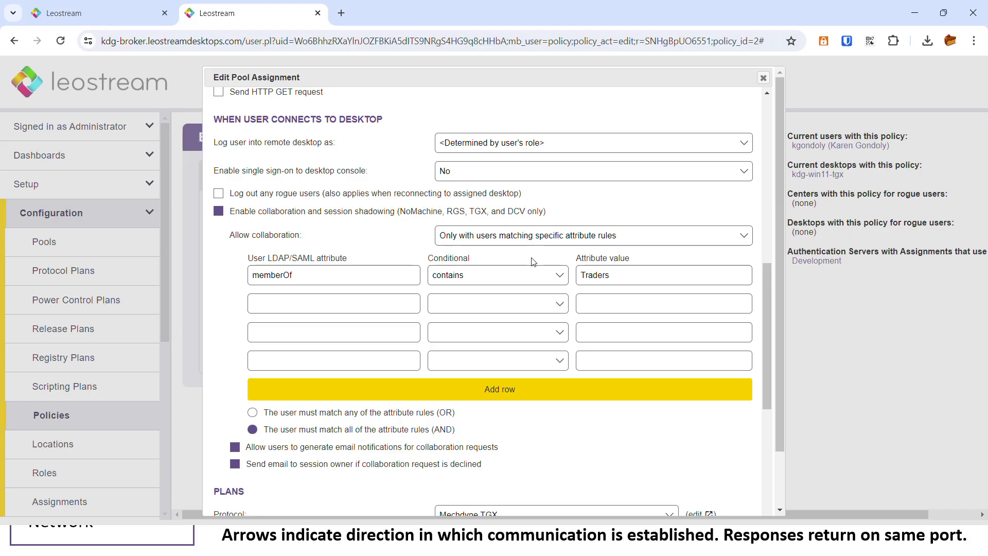
pyautogui.scroll(-5, 539, 277)
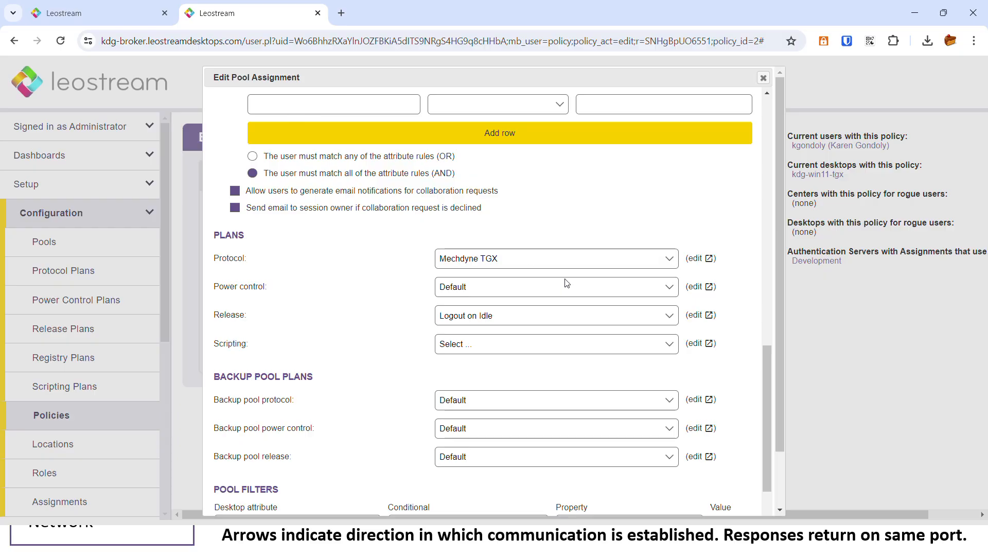
pyautogui.scroll(15, 566, 283)
pyautogui.click(763, 78)
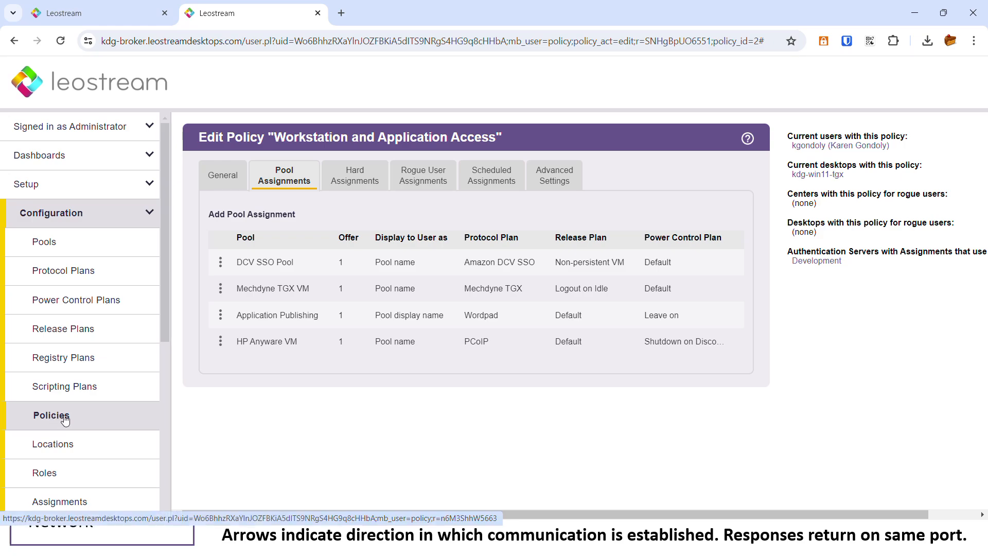
pyautogui.scroll(-1, 62, 421)
# Go to Configuration > Assignments and open the Development server's assignment rules.
pyautogui.click(59, 439)
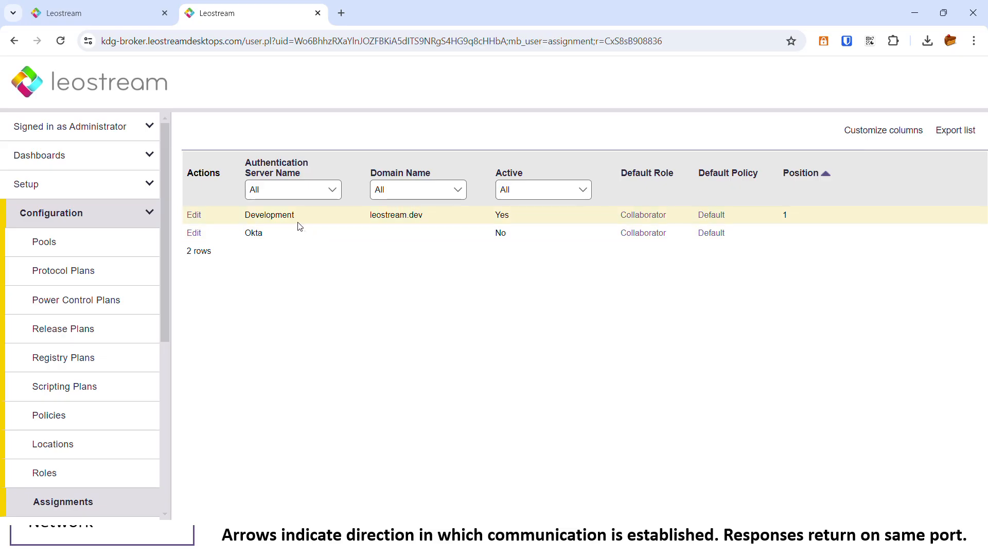
pyautogui.click(36, 183)
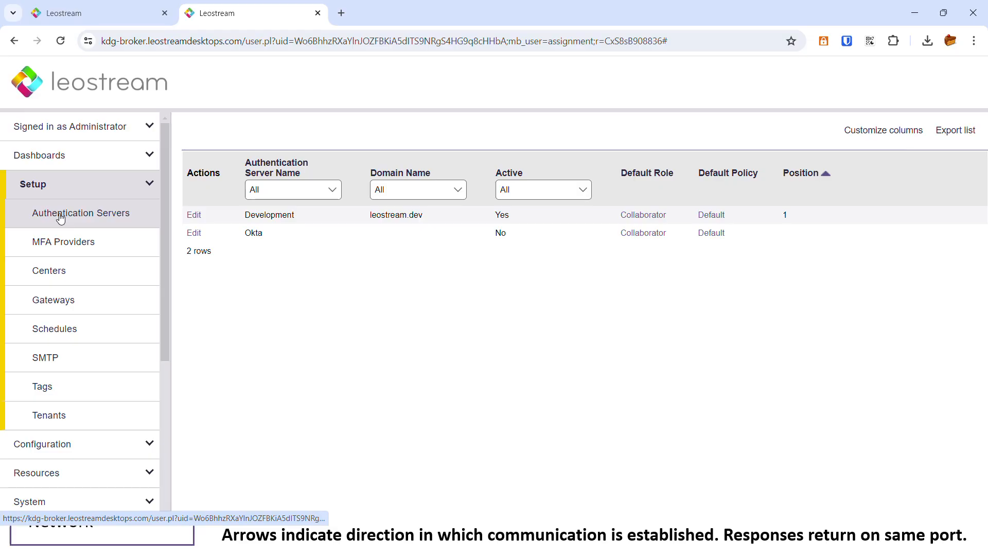
pyautogui.click(68, 454)
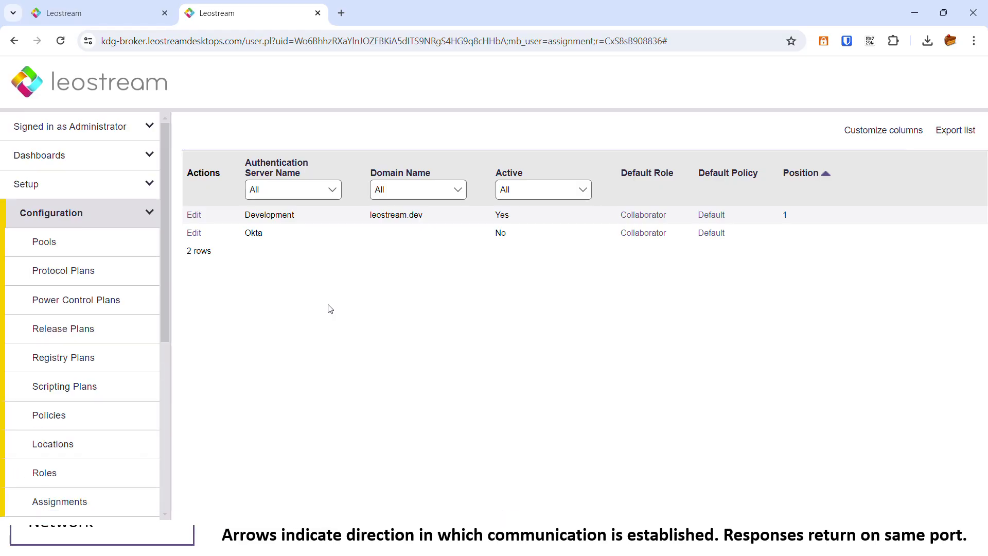
pyautogui.click(194, 215)
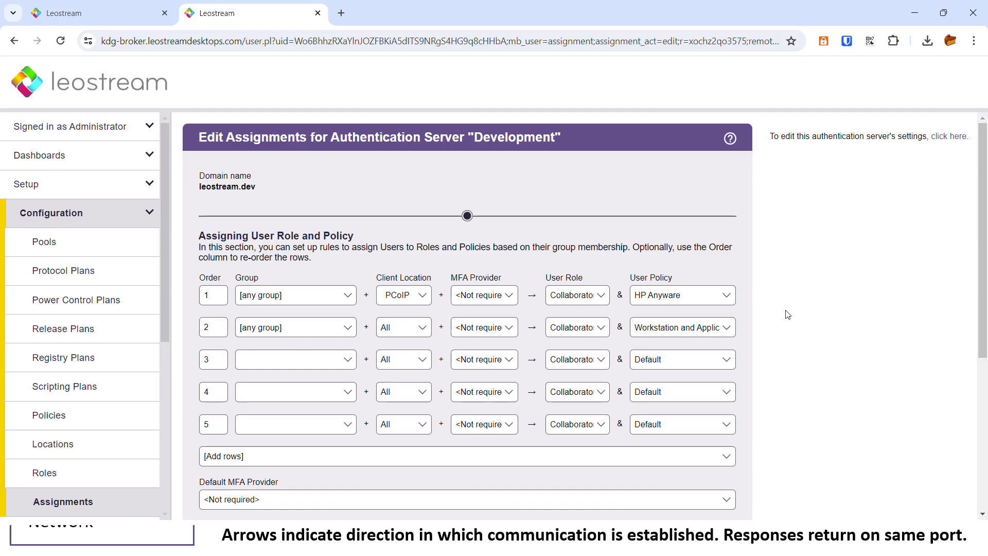
# Review the Development rules' Group, Client Location, MFA Provider, User Role and User Policy columns.
pyautogui.doubleClick(241, 276)
pyautogui.doubleClick(423, 278)
pyautogui.doubleClick(247, 278)
pyautogui.doubleClick(414, 278)
pyautogui.doubleClick(483, 278)
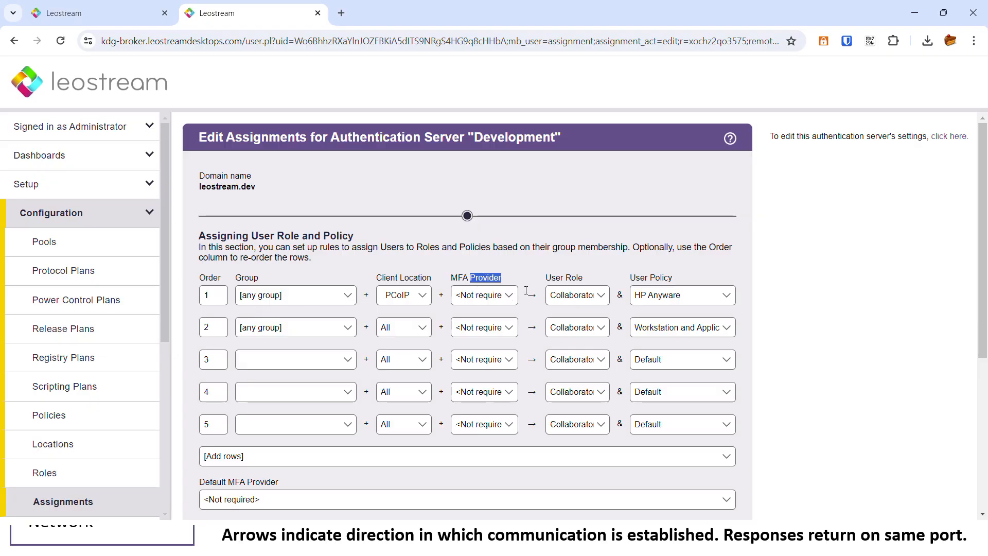
pyautogui.doubleClick(575, 278)
pyautogui.doubleClick(666, 277)
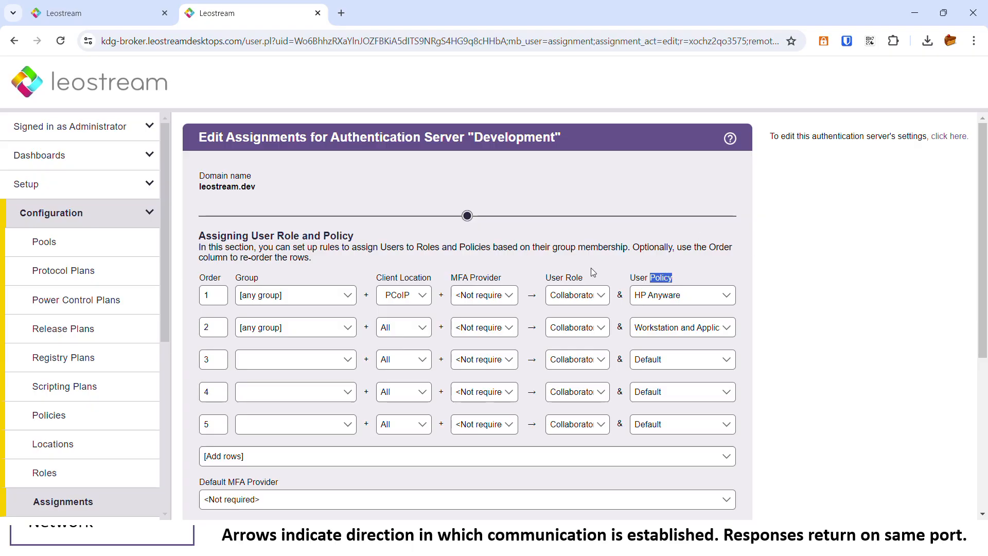
pyautogui.doubleClick(577, 278)
pyautogui.scroll(-3, 141, 417)
# Go to Resources > Users and open the Test Login form's user name field.
pyautogui.click(82, 340)
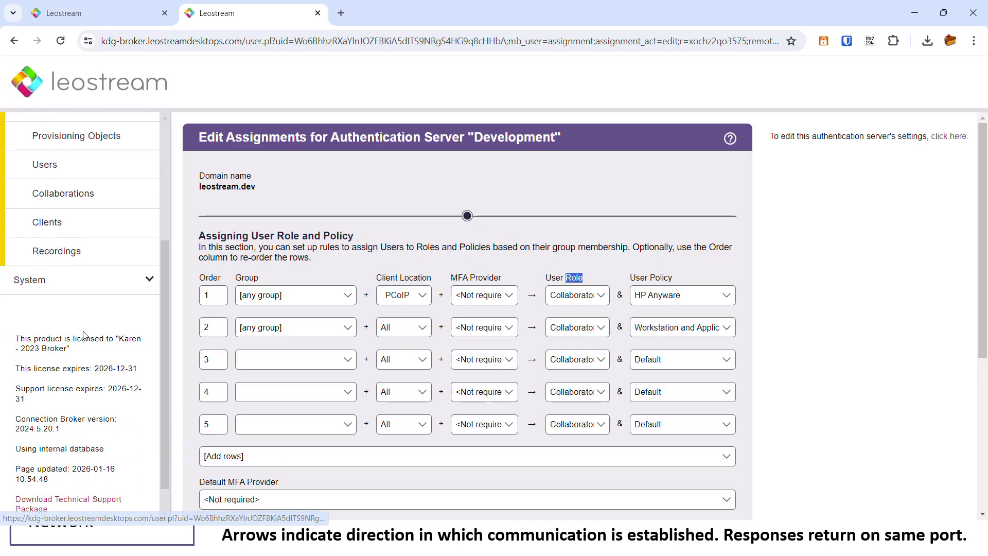
pyautogui.click(45, 165)
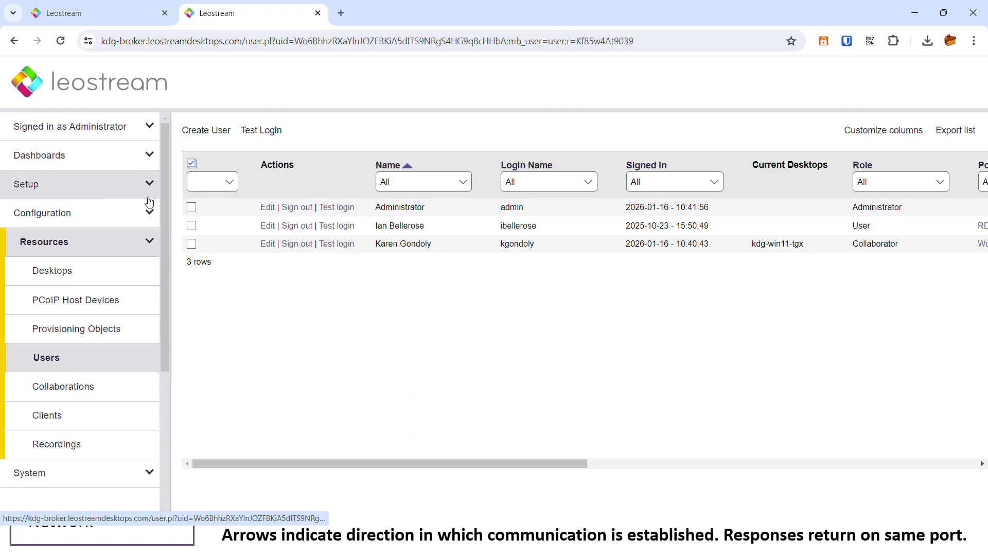
pyautogui.click(254, 133)
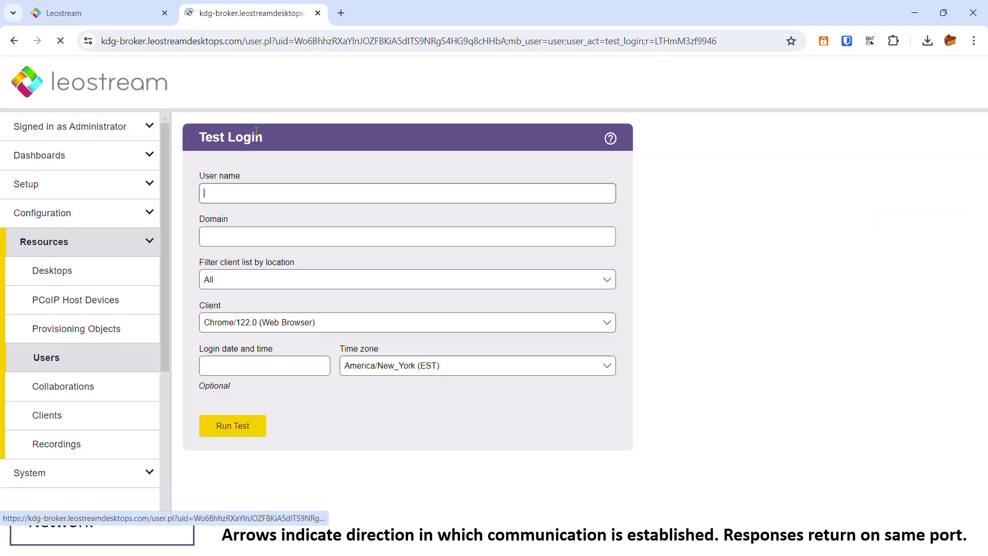
pyautogui.click(237, 194)
# Run a test login for the demo user's login name and confirm it matched rule 2.
pyautogui.press('Return')
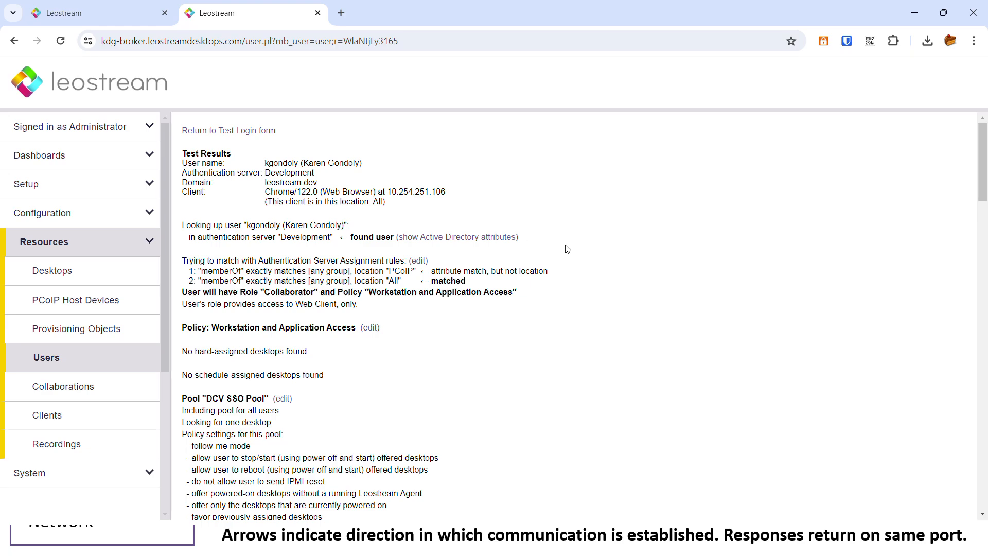
pyautogui.moveTo(253, 166); pyautogui.dragTo(381, 194)
pyautogui.click(388, 207)
pyautogui.doubleClick(437, 280)
# Scroll through the per-pool test results, including the Amazon DCV desktop and pool desktop counts.
pyautogui.scroll(-4, 585, 288)
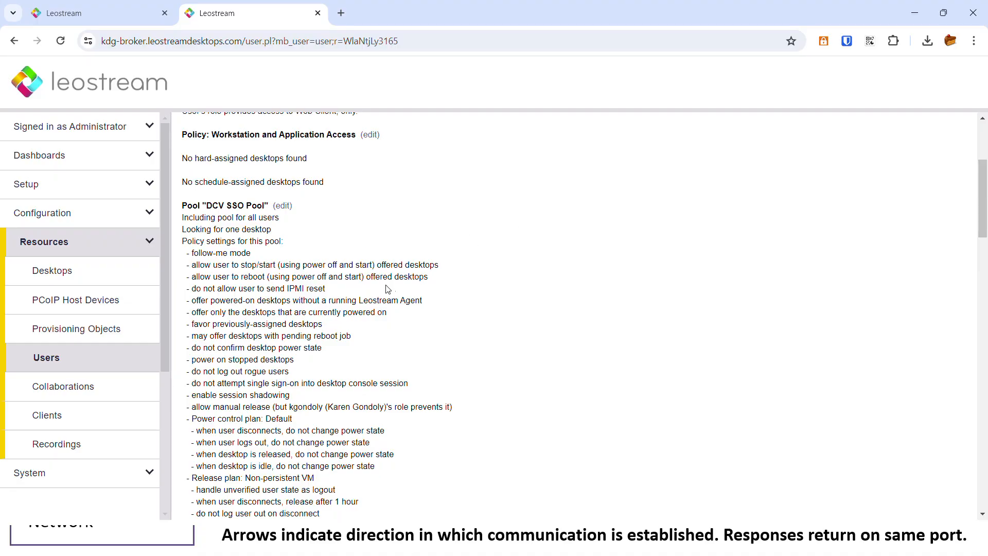
pyautogui.scroll(-1, 254, 260)
pyautogui.scroll(-3, 255, 260)
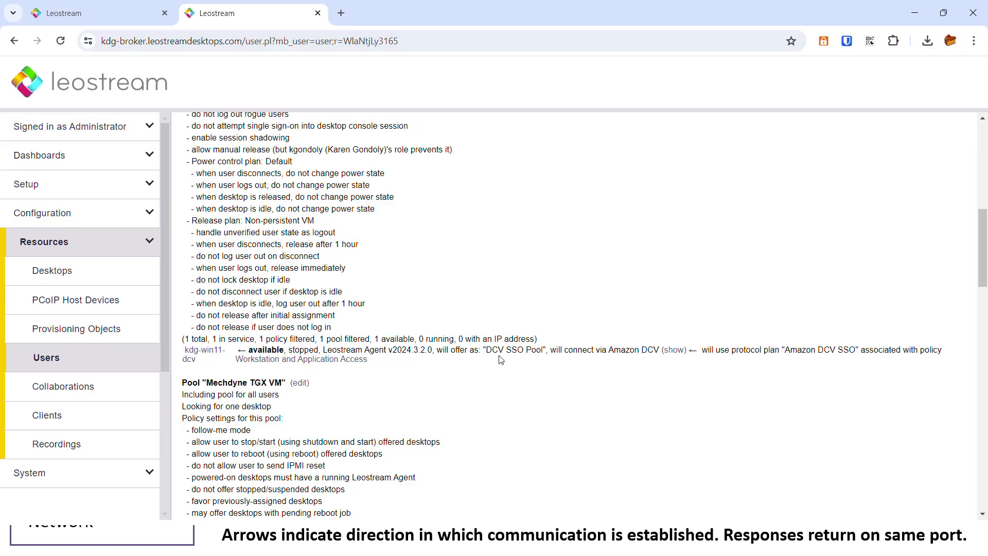
pyautogui.doubleClick(619, 351)
pyautogui.scroll(-6, 620, 351)
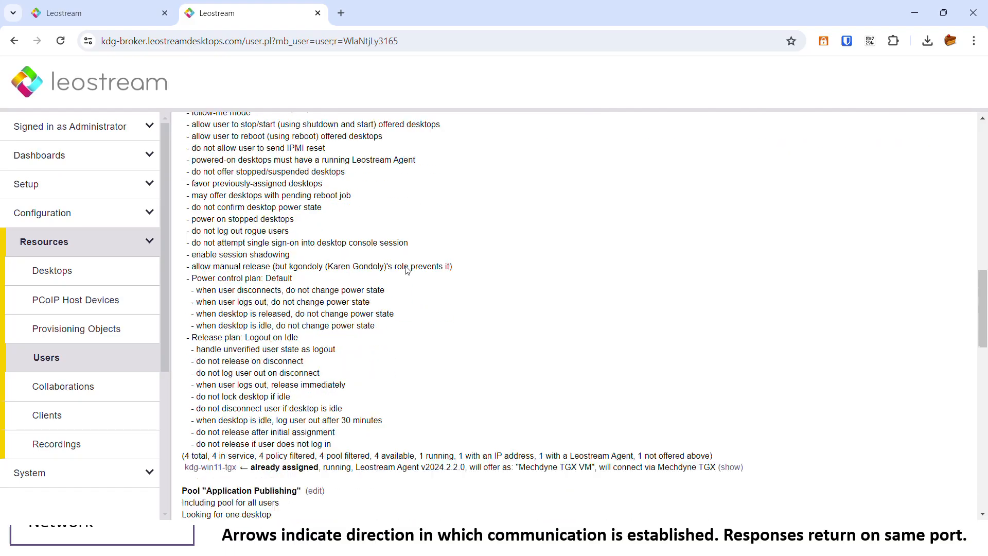
pyautogui.scroll(-1, 423, 272)
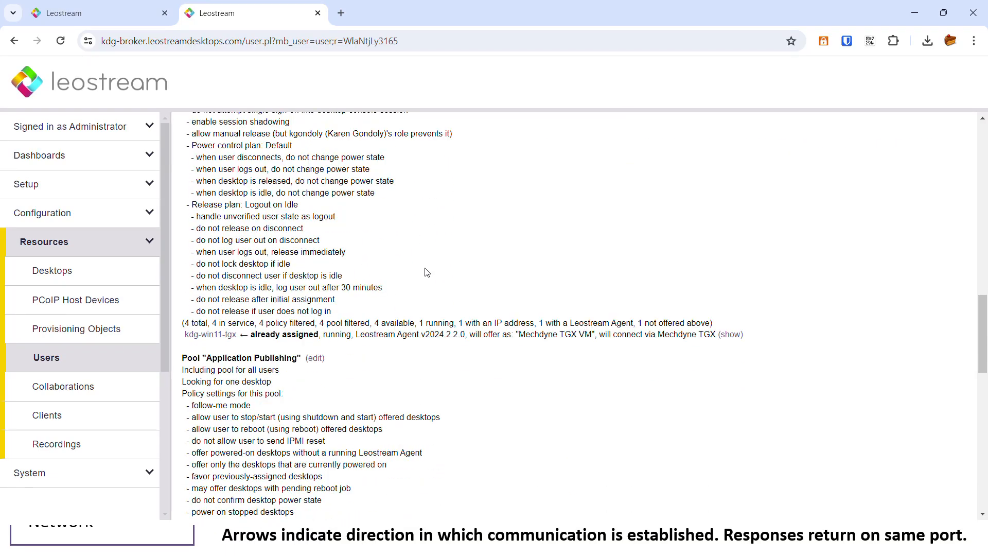
pyautogui.scroll(-3, 426, 272)
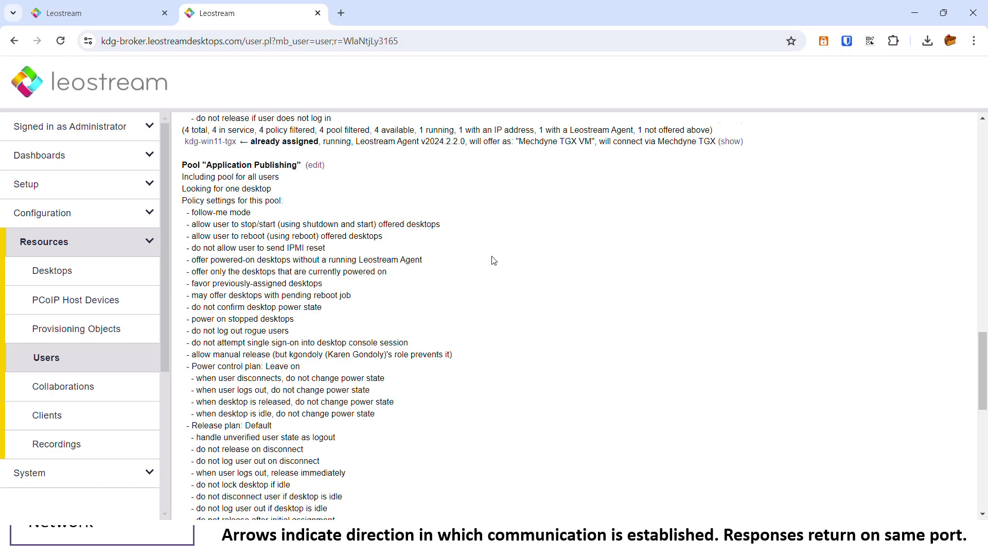
pyautogui.scroll(-2, 489, 260)
pyautogui.scroll(-1, 481, 252)
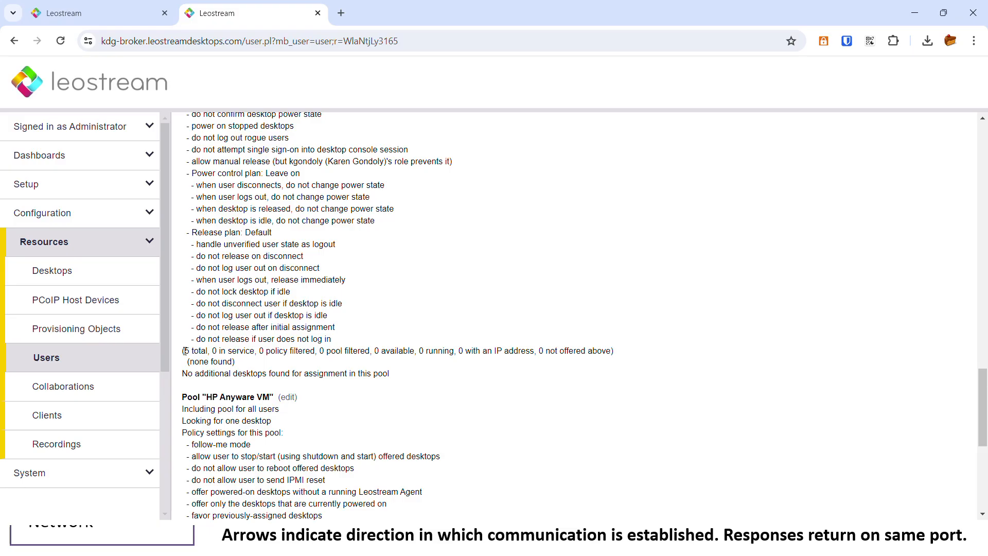
pyautogui.moveTo(185, 350); pyautogui.dragTo(257, 352)
pyautogui.click(216, 350)
pyautogui.click(92, 472)
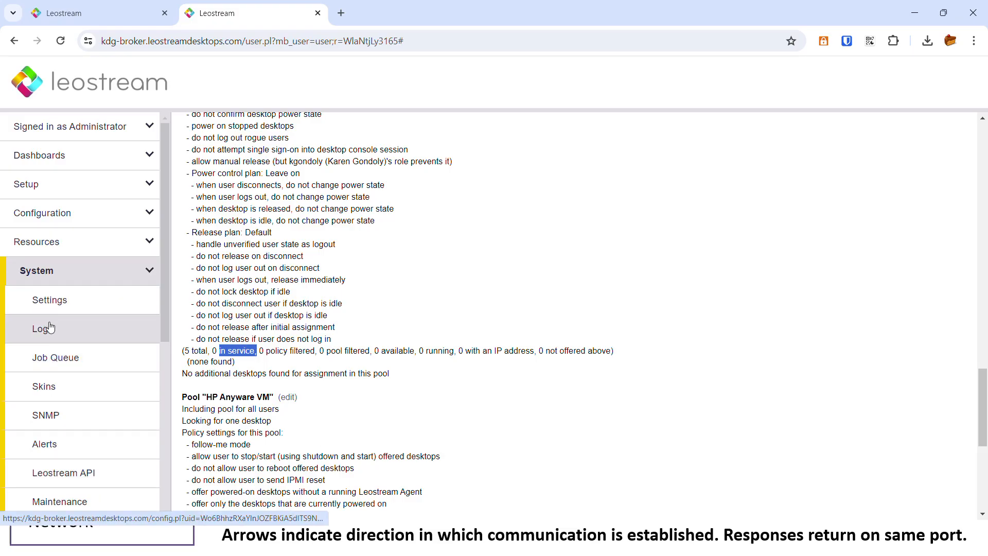
# Open the System Log and review the demo user's events: desktops offered, kdg-win11-tgx assigned, TGX connection launched.
pyautogui.click(52, 329)
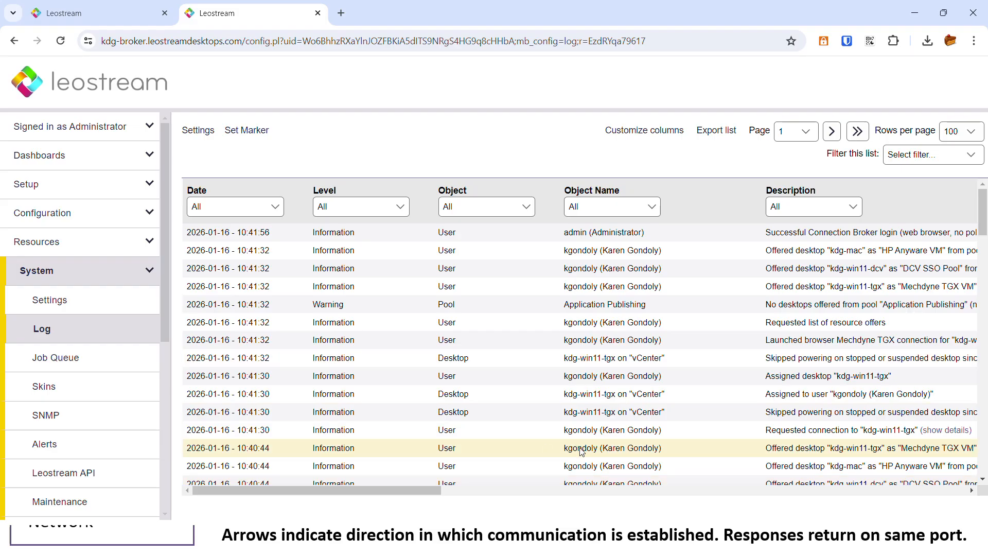
pyautogui.moveTo(424, 489); pyautogui.dragTo(525, 491)
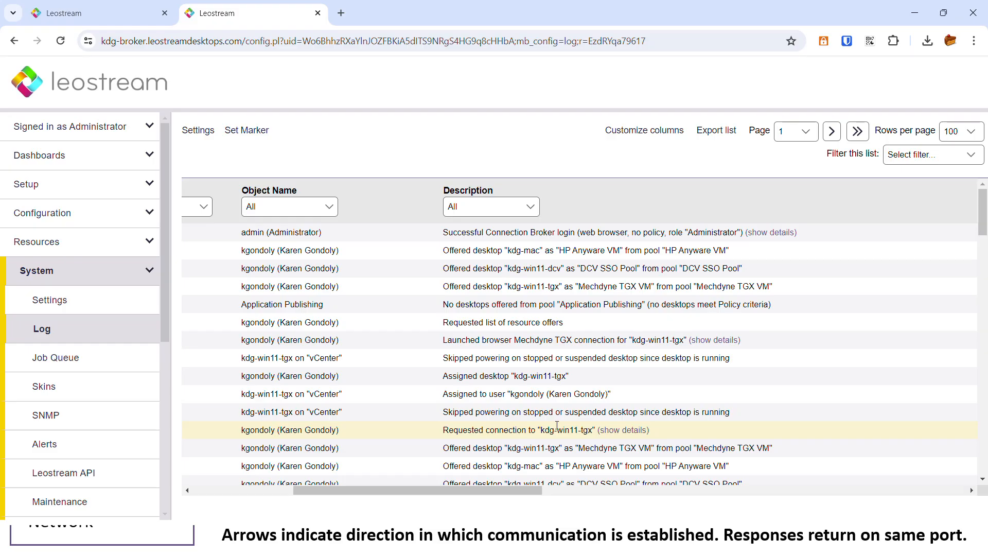
pyautogui.doubleClick(517, 339)
pyautogui.scroll(-10, 516, 337)
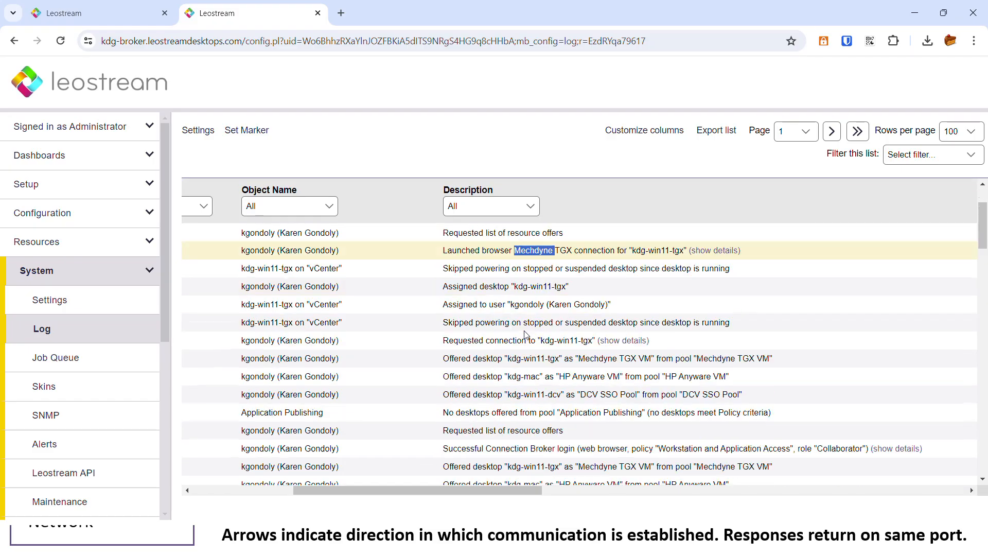
pyautogui.scroll(-3, 517, 340)
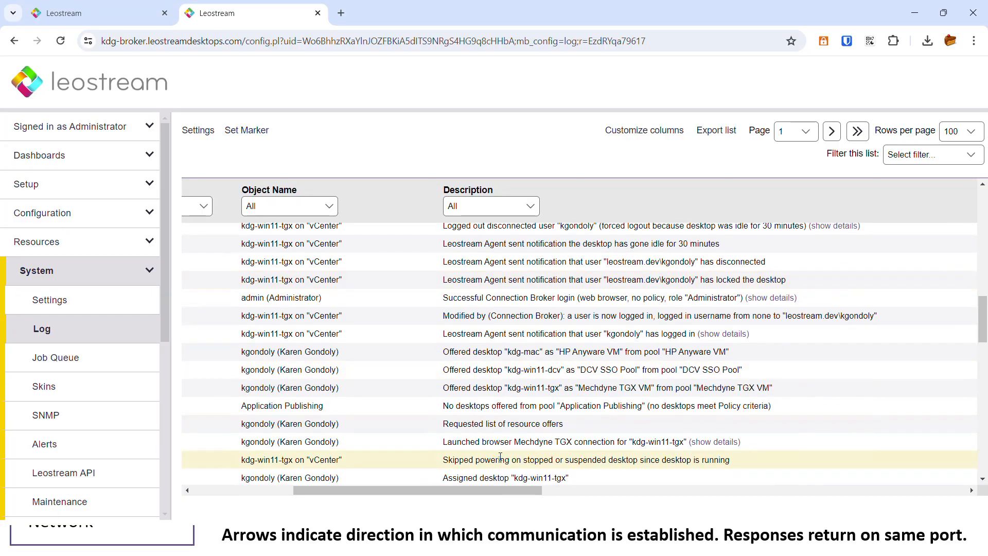
pyautogui.hscroll(-6, 500, 409)
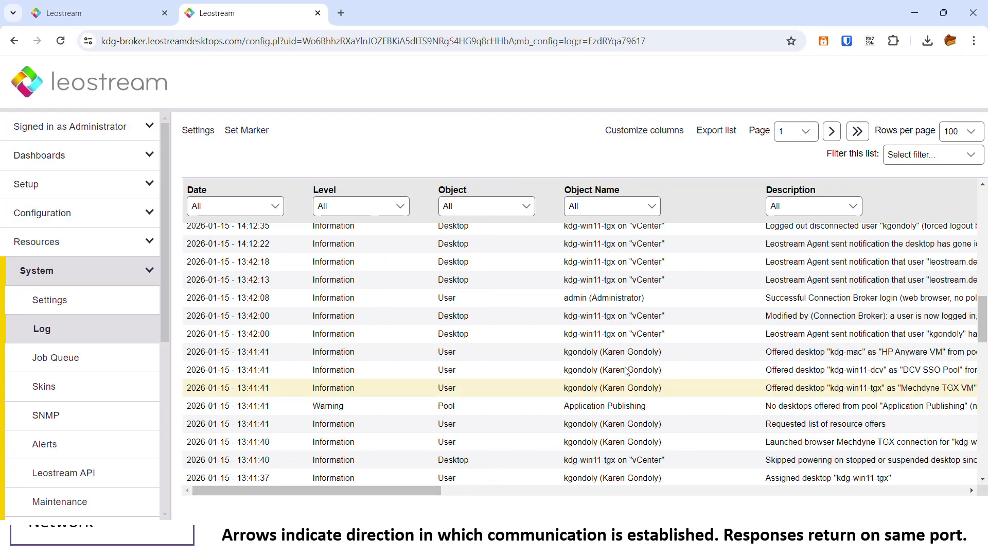